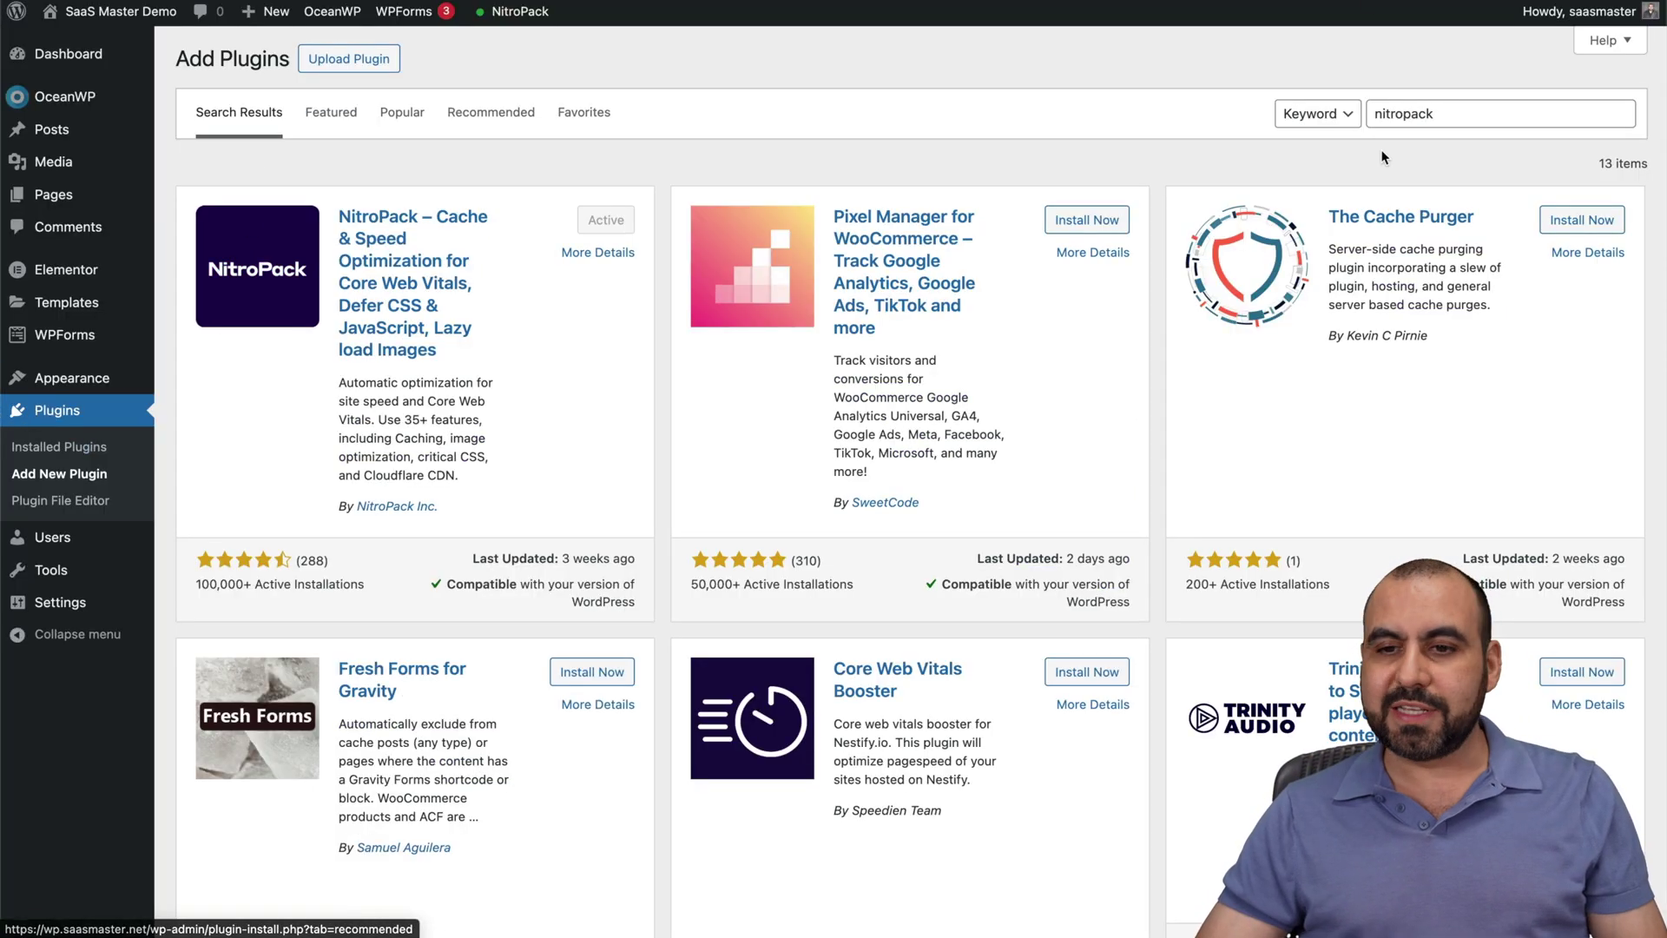
Confirm the NitroPack result in the plugin search shows as Active.
left_click(1428, 104)
left_click(1131, 145)
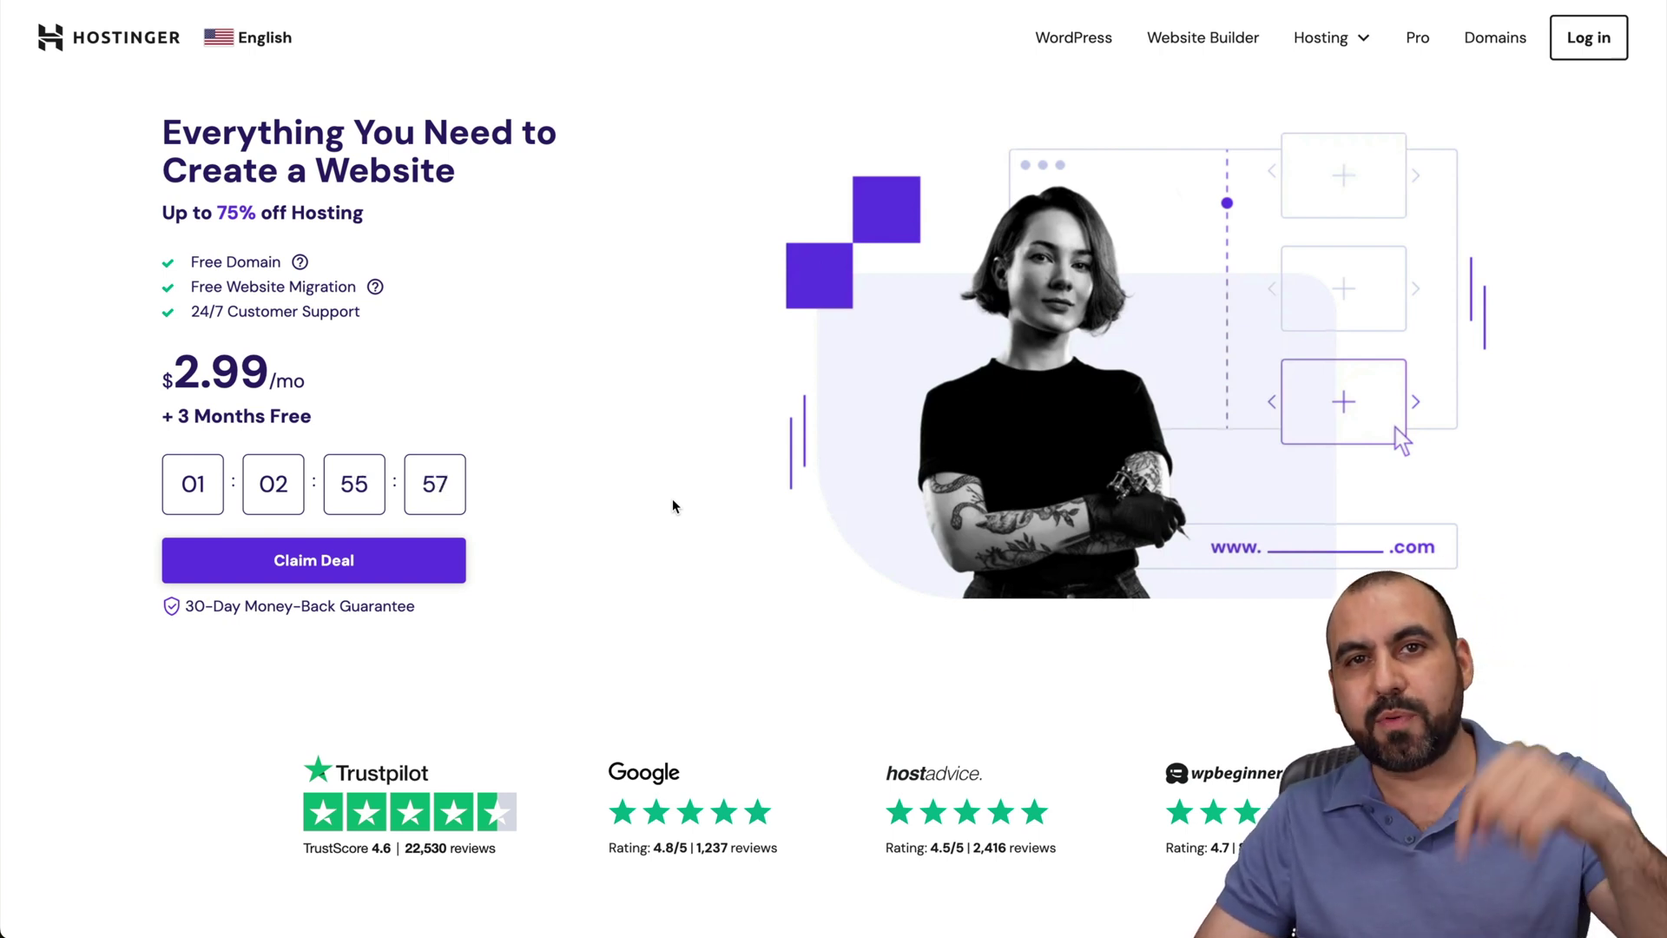
Go to Hostinger's Web Hosting plans and reach the Business plan checkout on 48 months.
left_click(1346, 43)
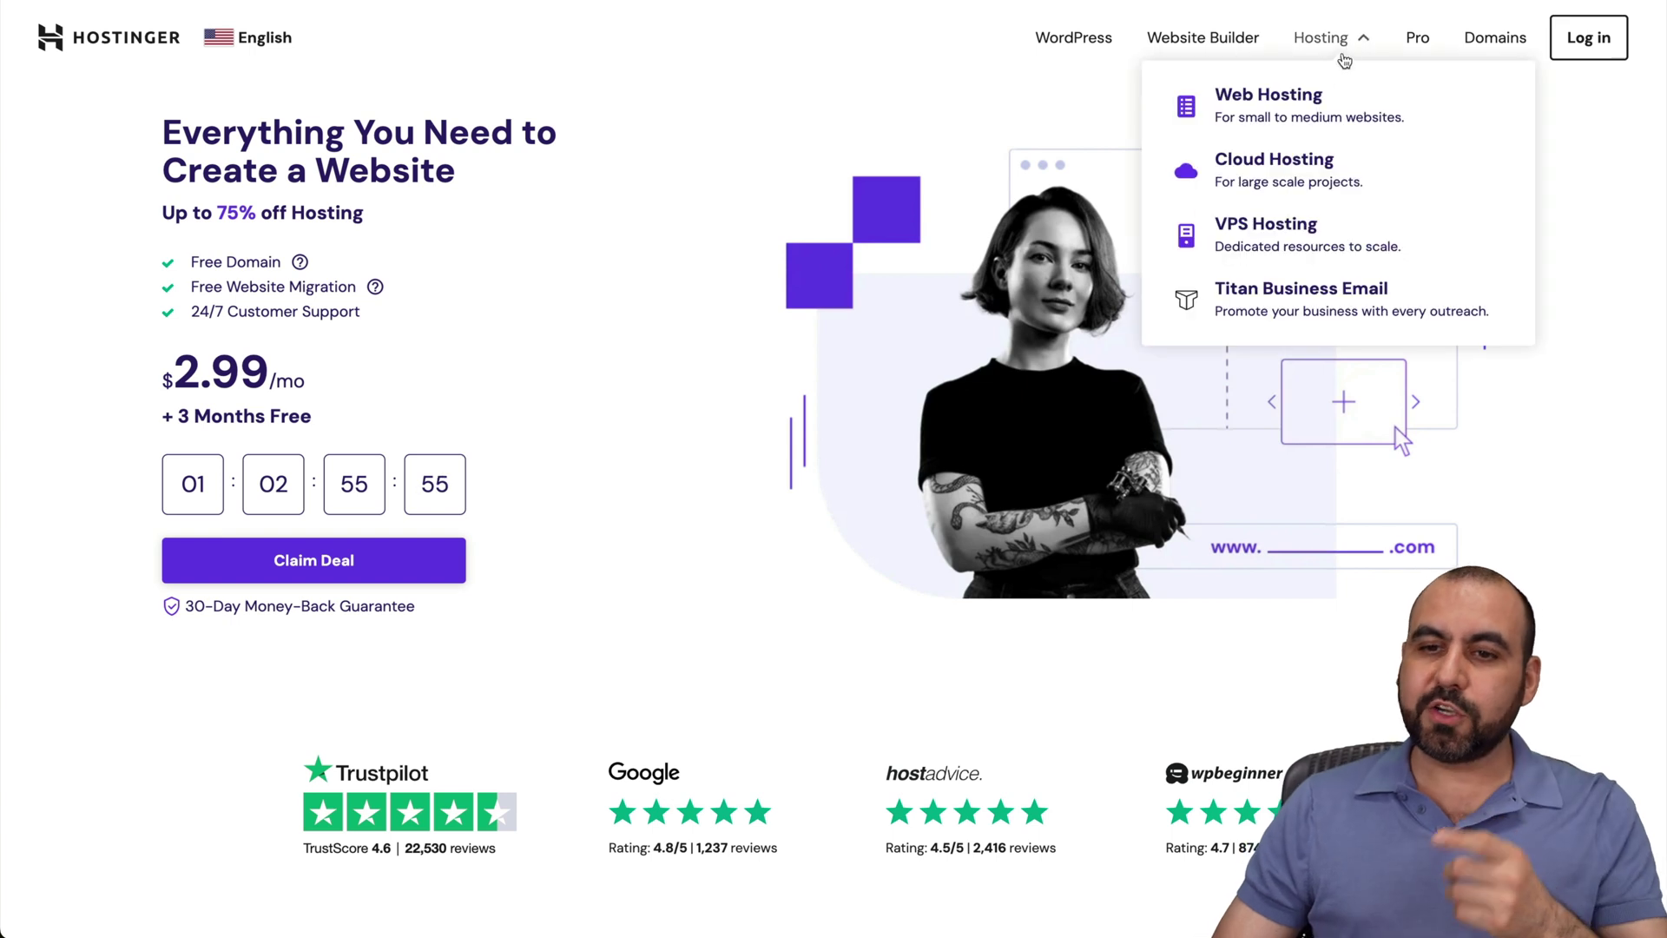
left_click(1299, 95)
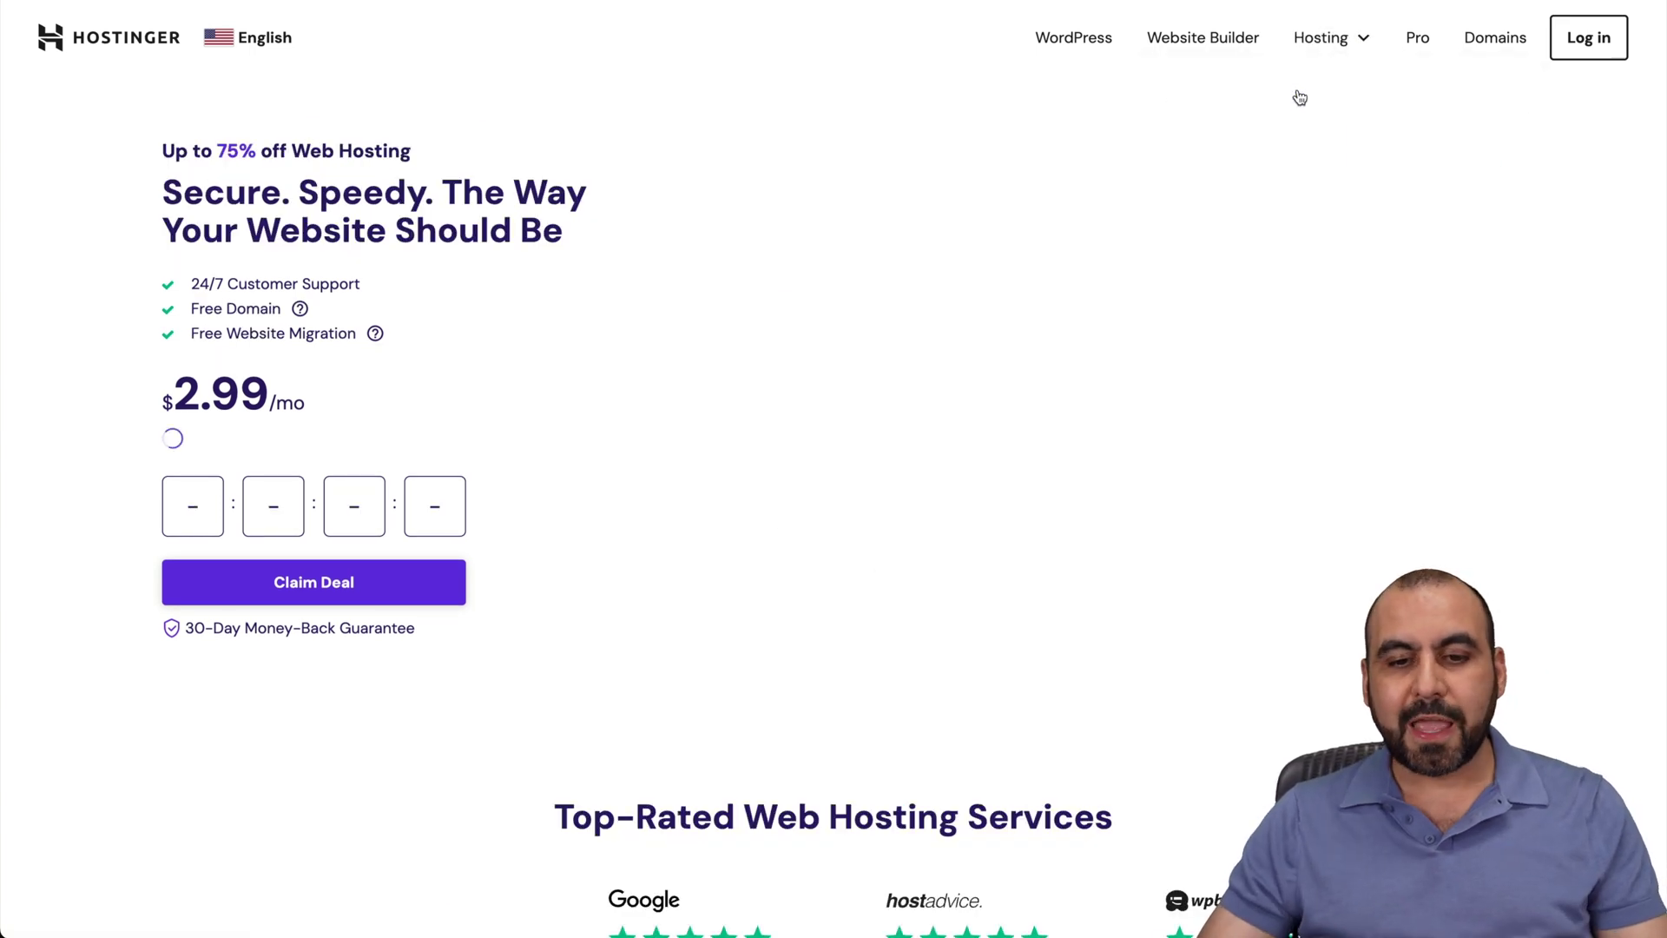
scroll(1075, 489, "down", 1)
scroll(1075, 486, "down", 10)
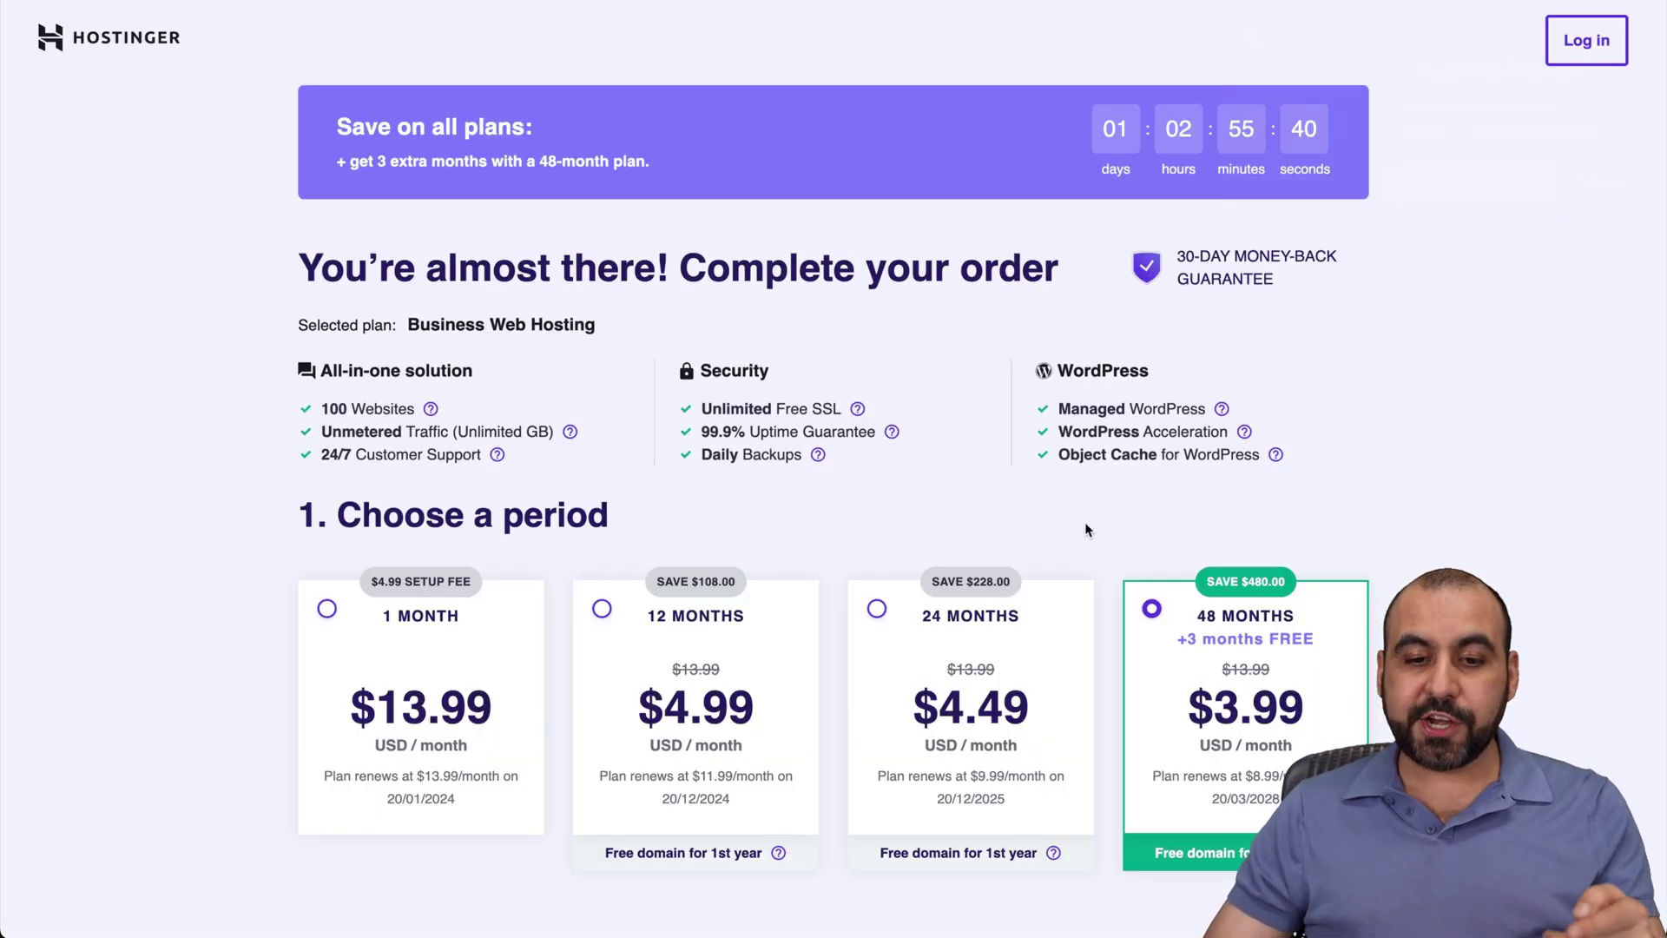
scroll(1085, 523, "down", 5)
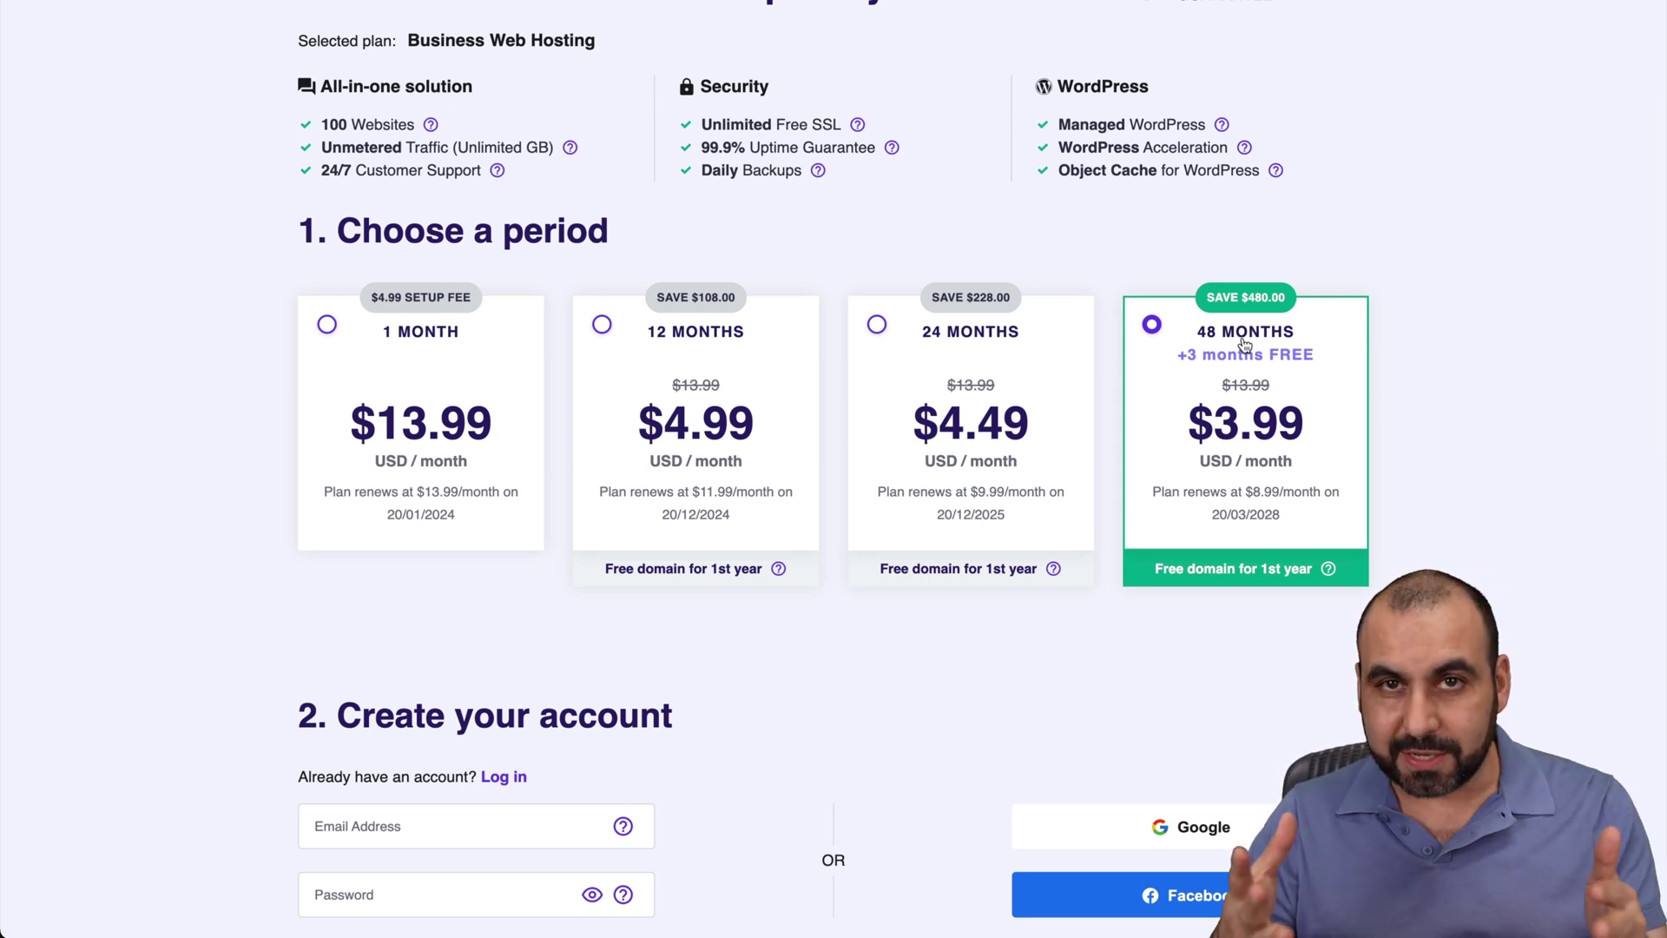
scroll(1245, 345, "down", 13)
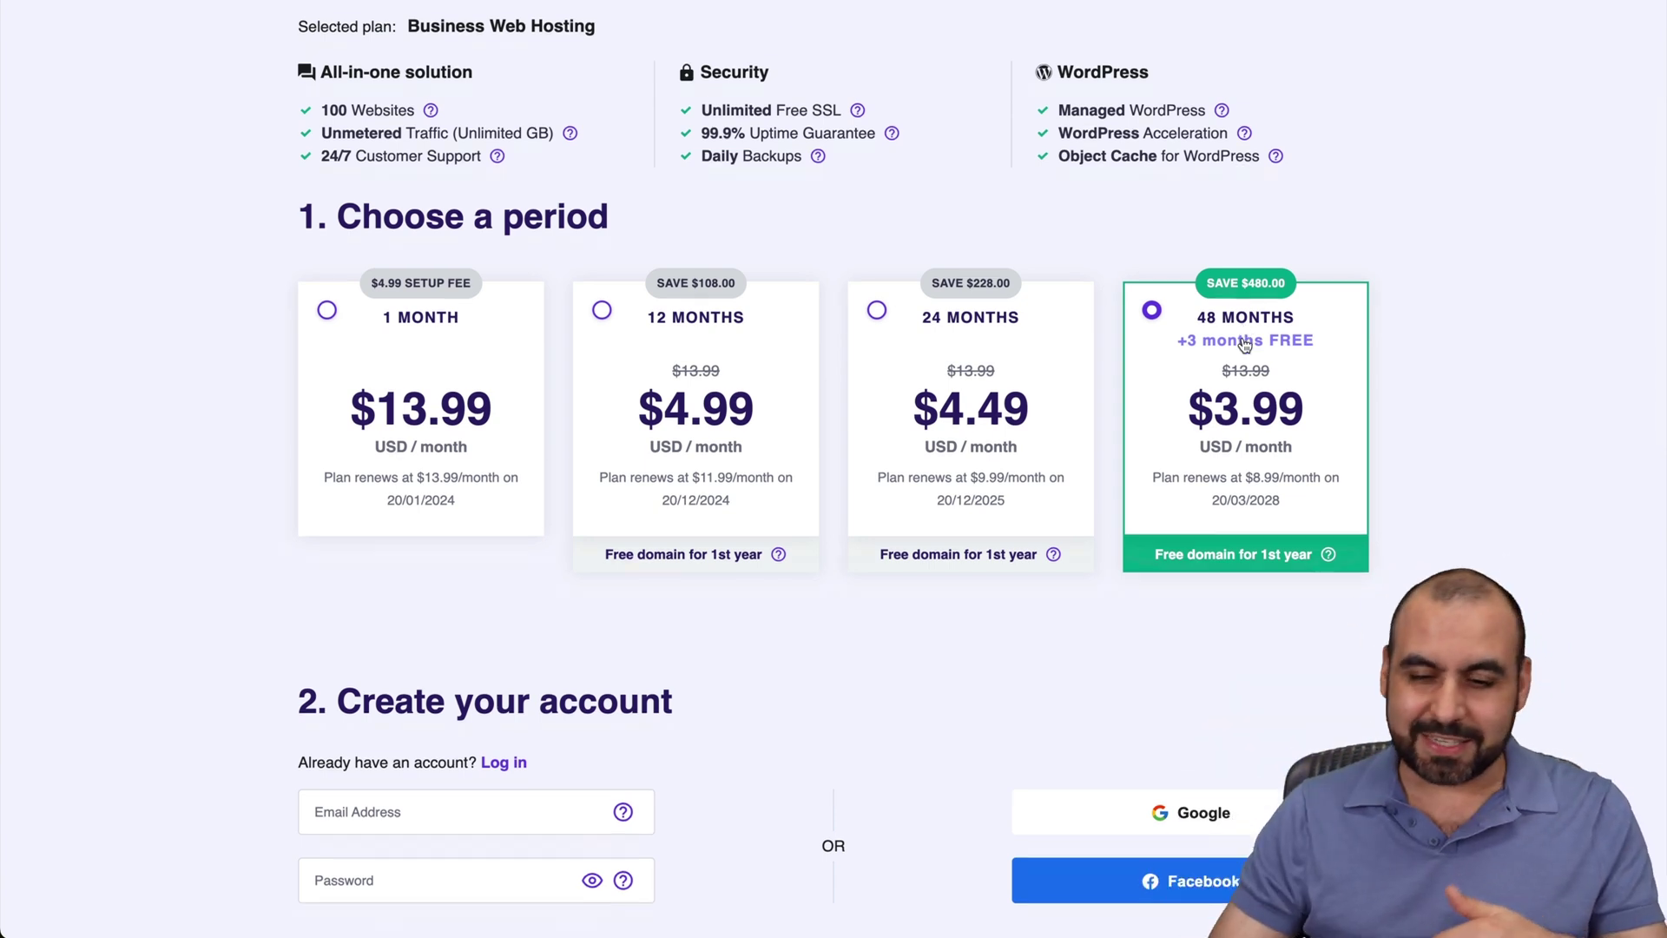
scroll(1245, 345, "down", 1)
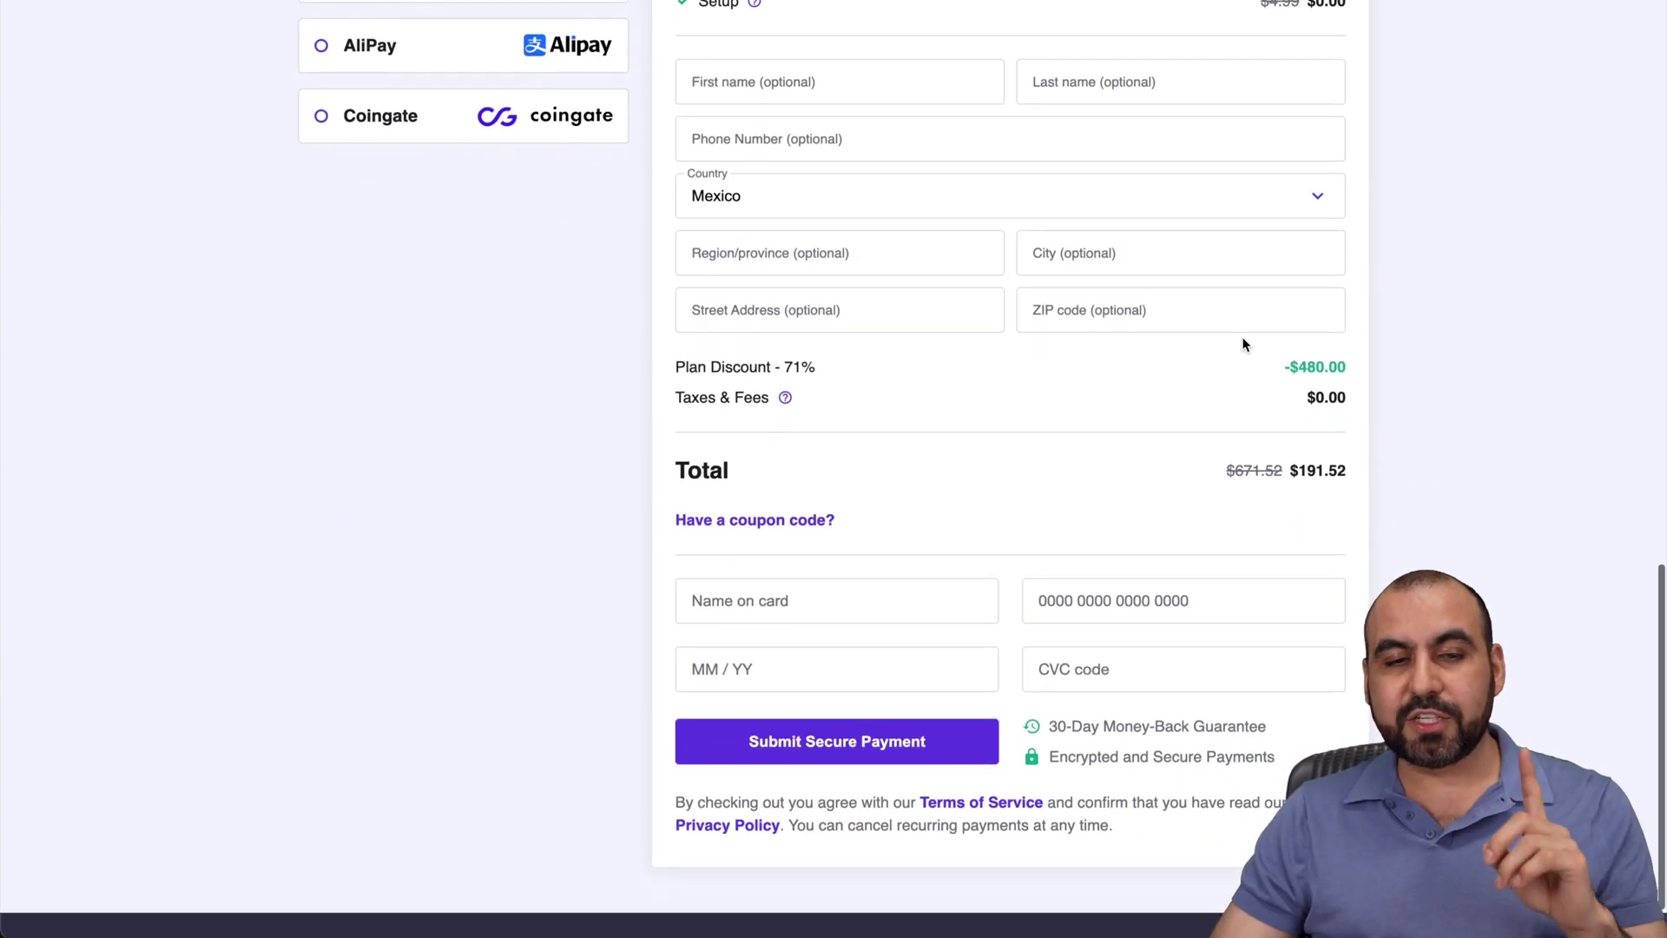
Apply coupon SAASMASTER, cutting the order total to $172.37 at a 74% discount.
left_click(734, 524)
left_click(765, 578)
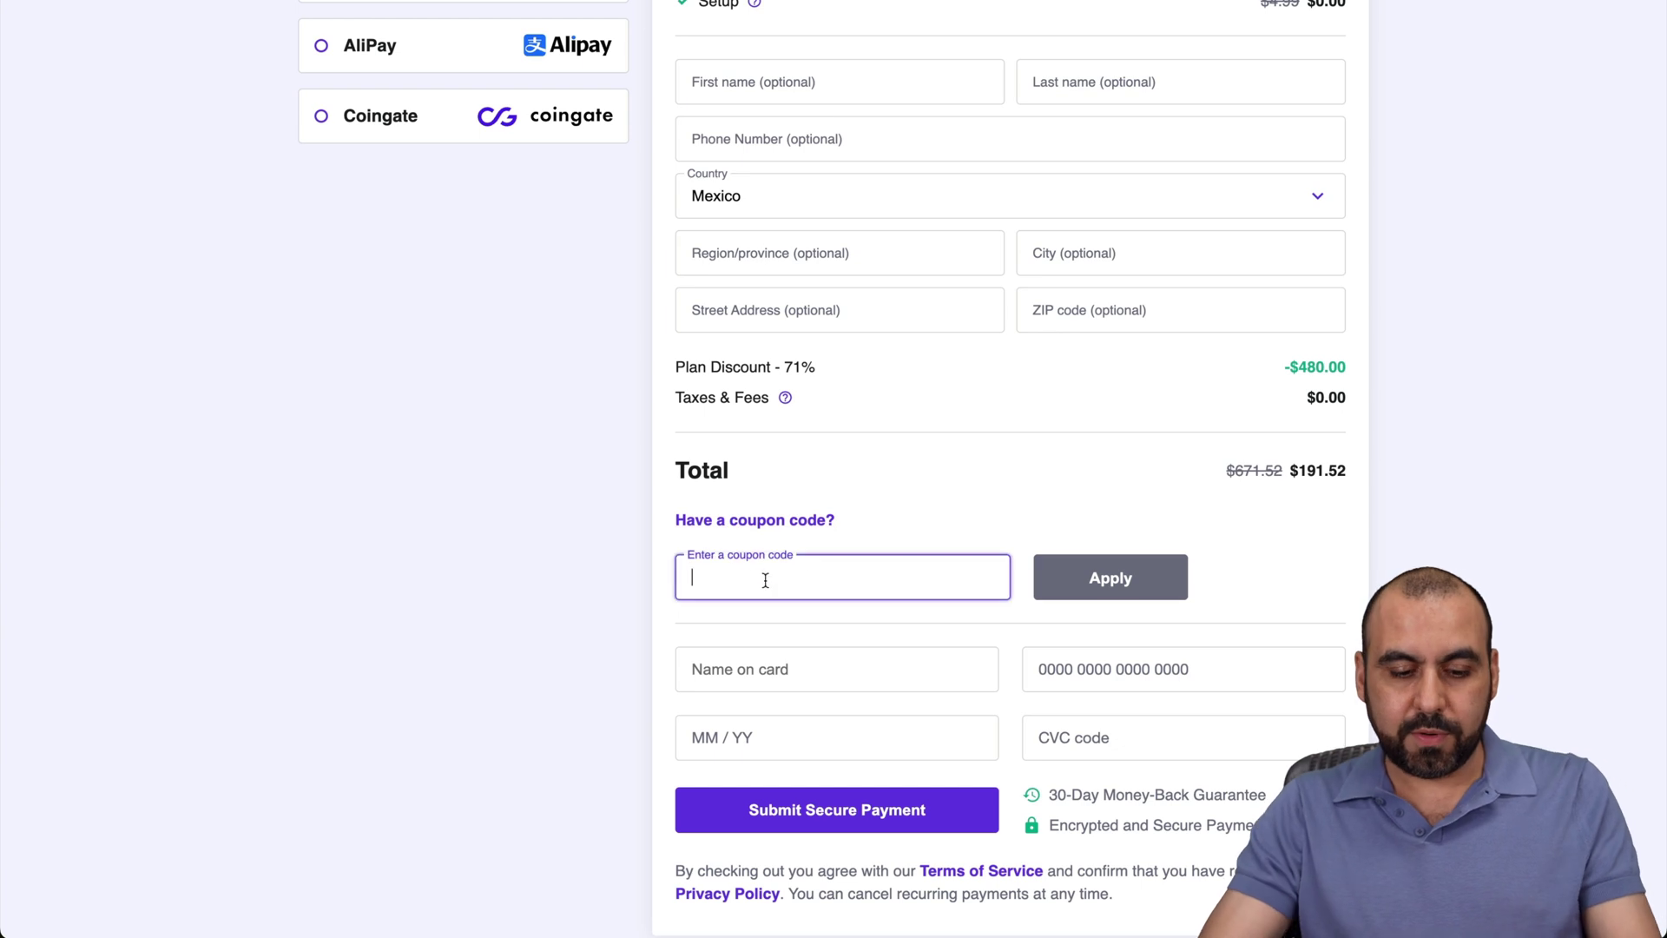
type("SAASMASTER")
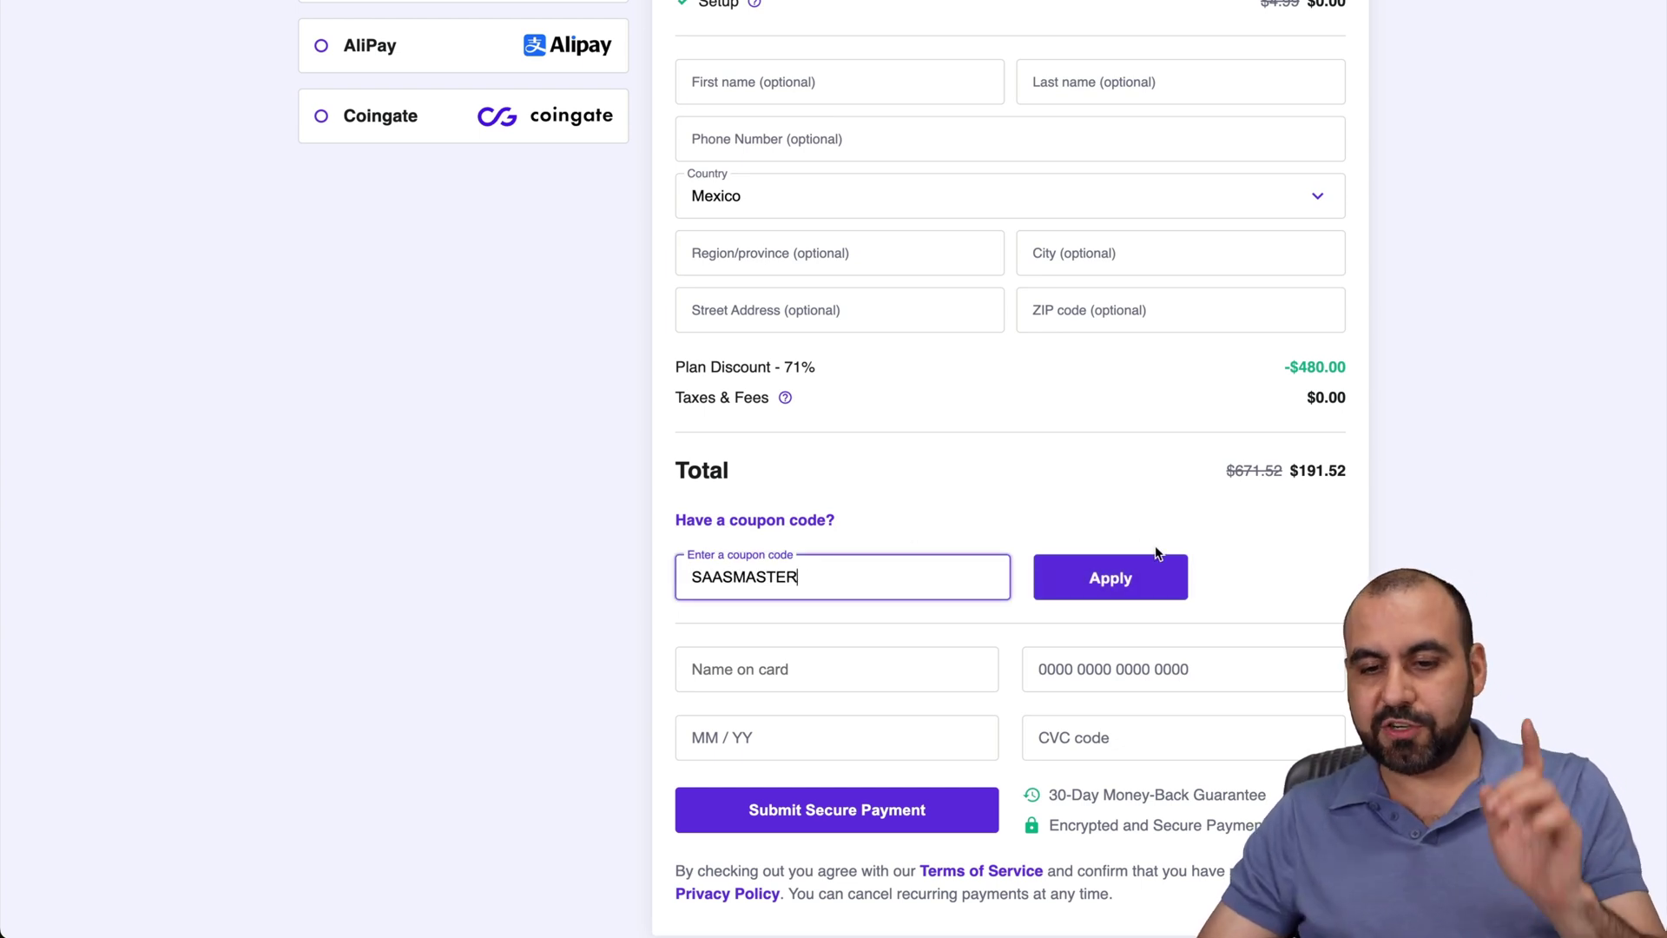
left_click(1150, 576)
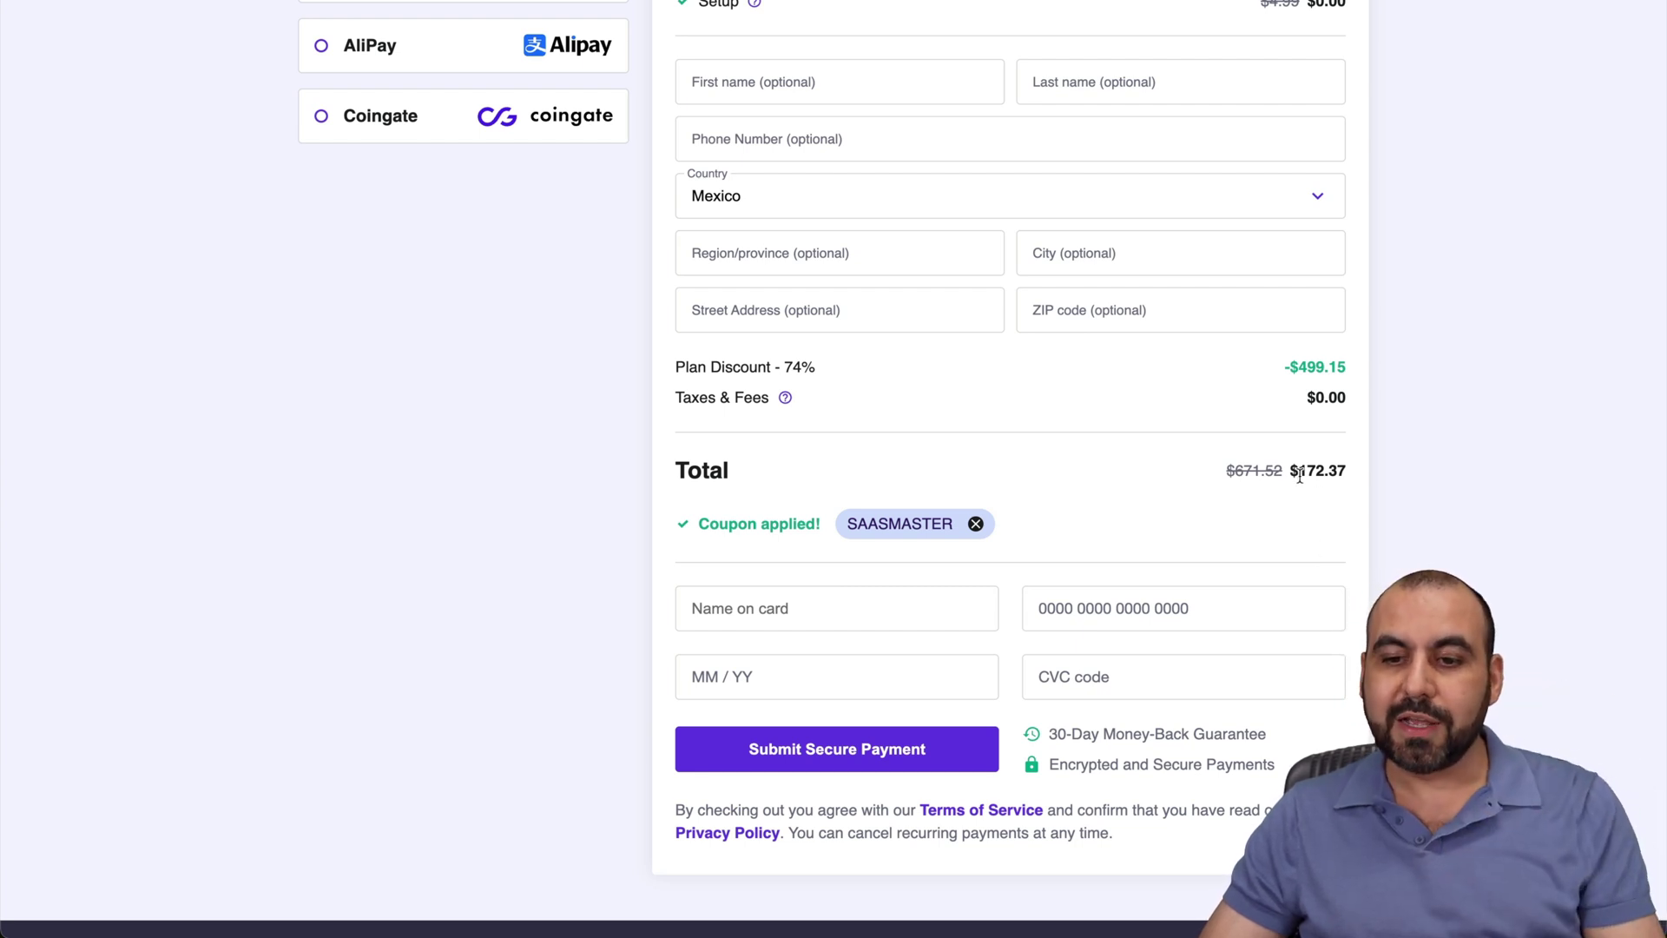
left_click_drag(1299, 470, 1359, 476)
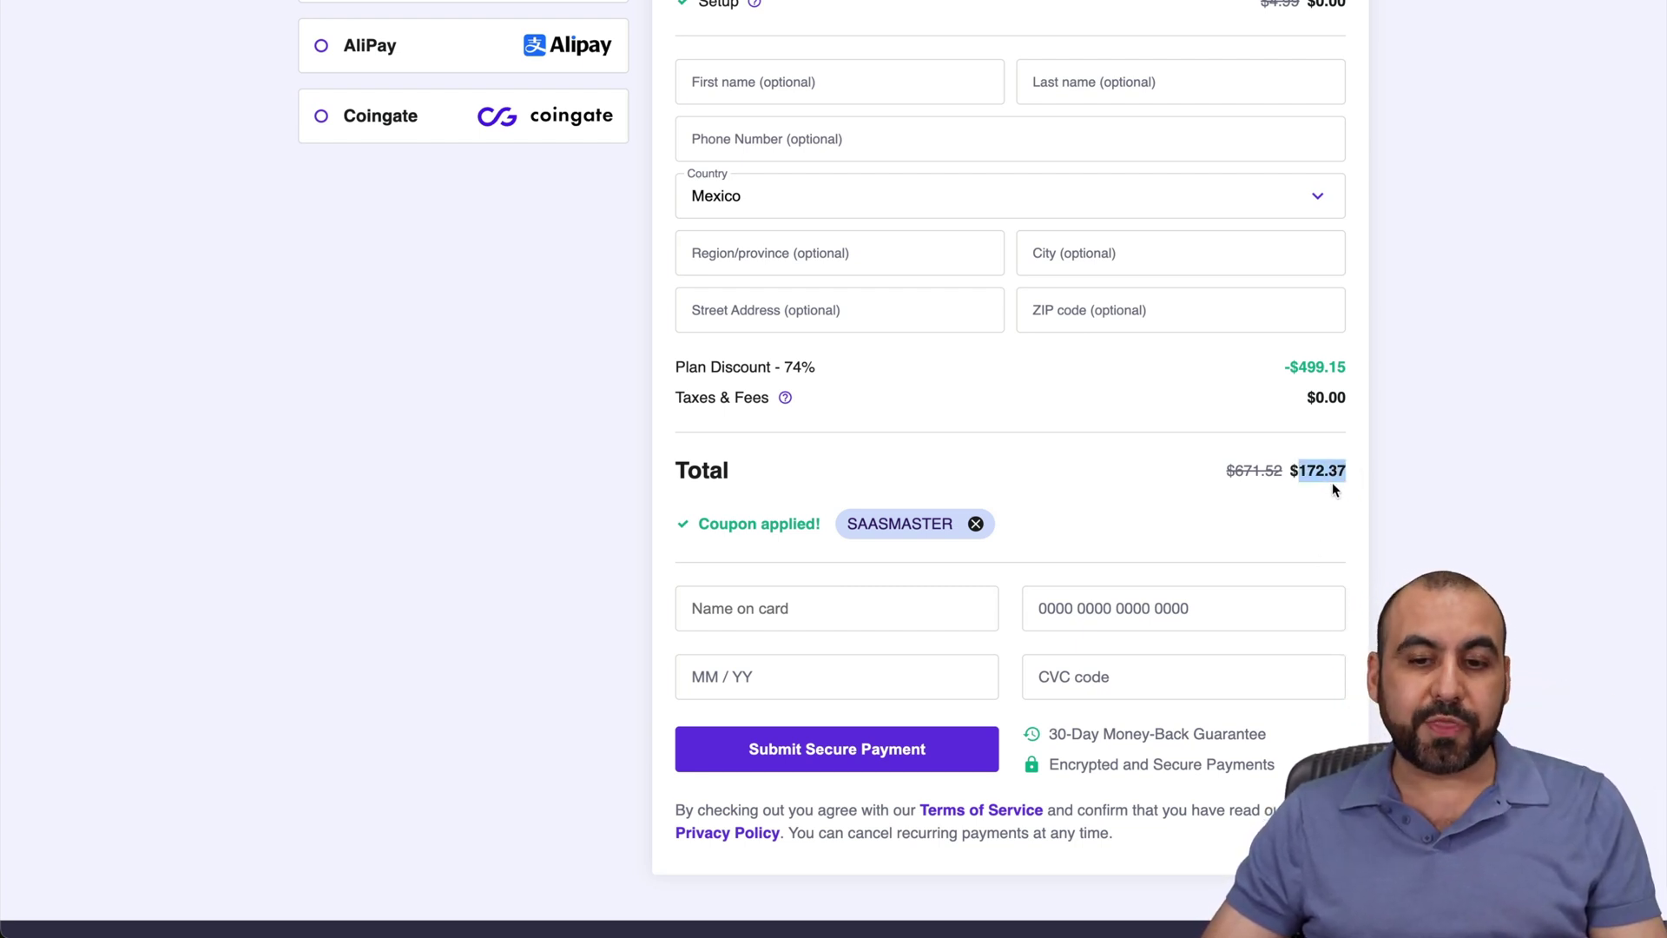
left_click(1333, 483)
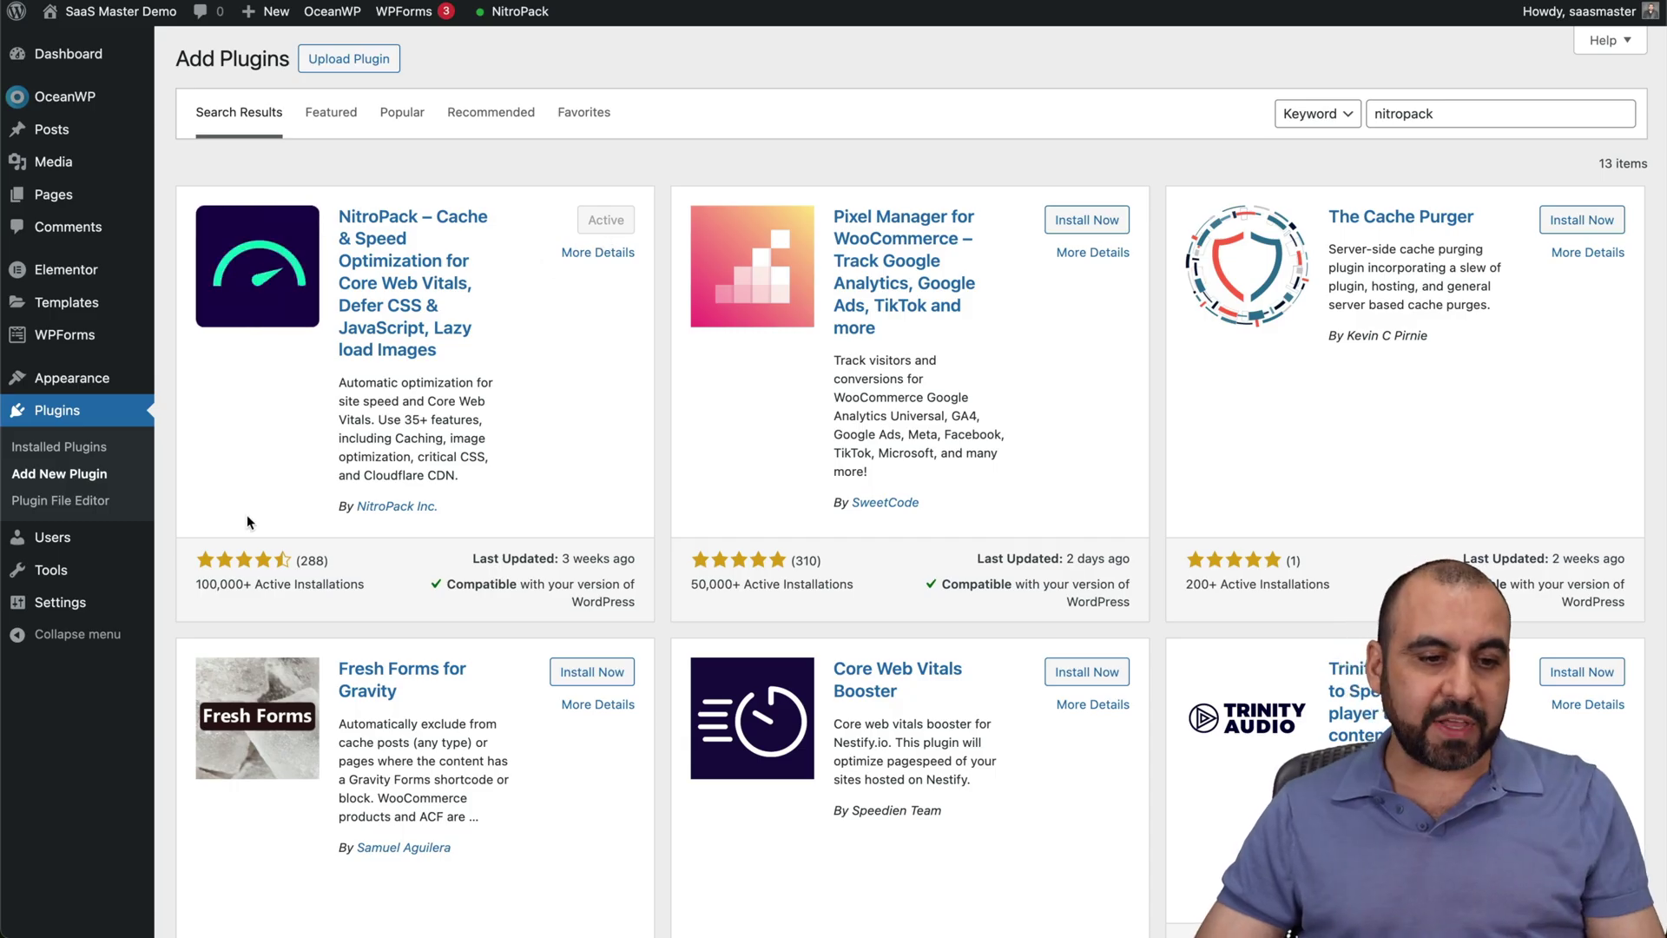
Open the NitroPack dashboard for wp.saasmaster.net from the Settings menu.
mouse_move(105, 599)
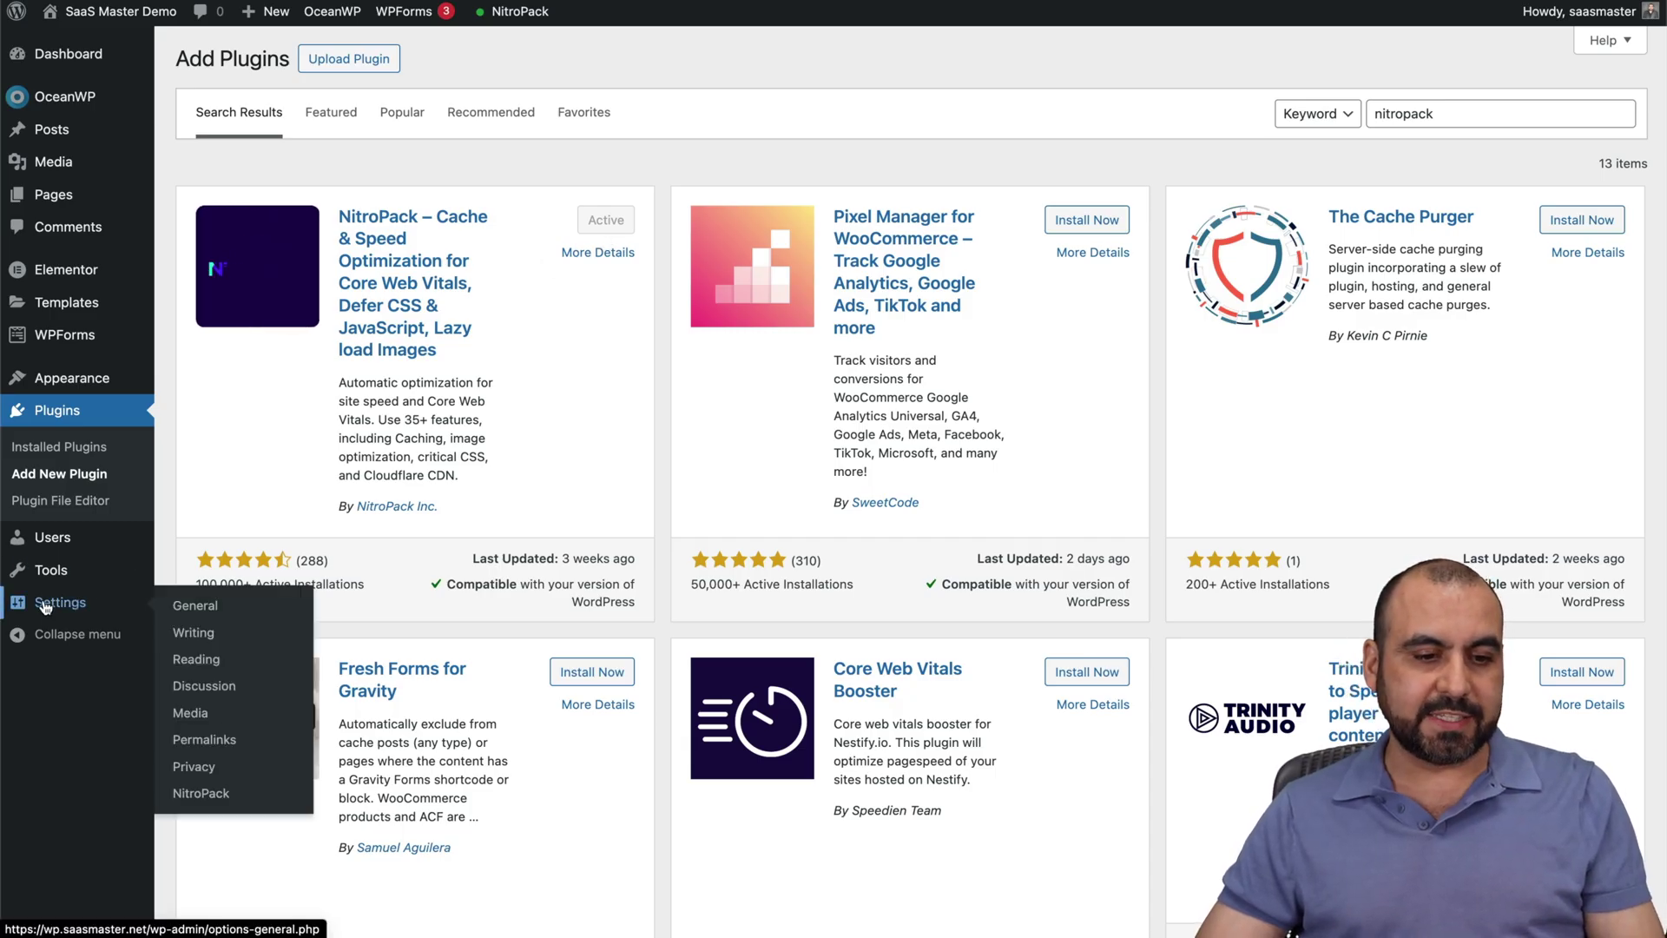
left_click(189, 794)
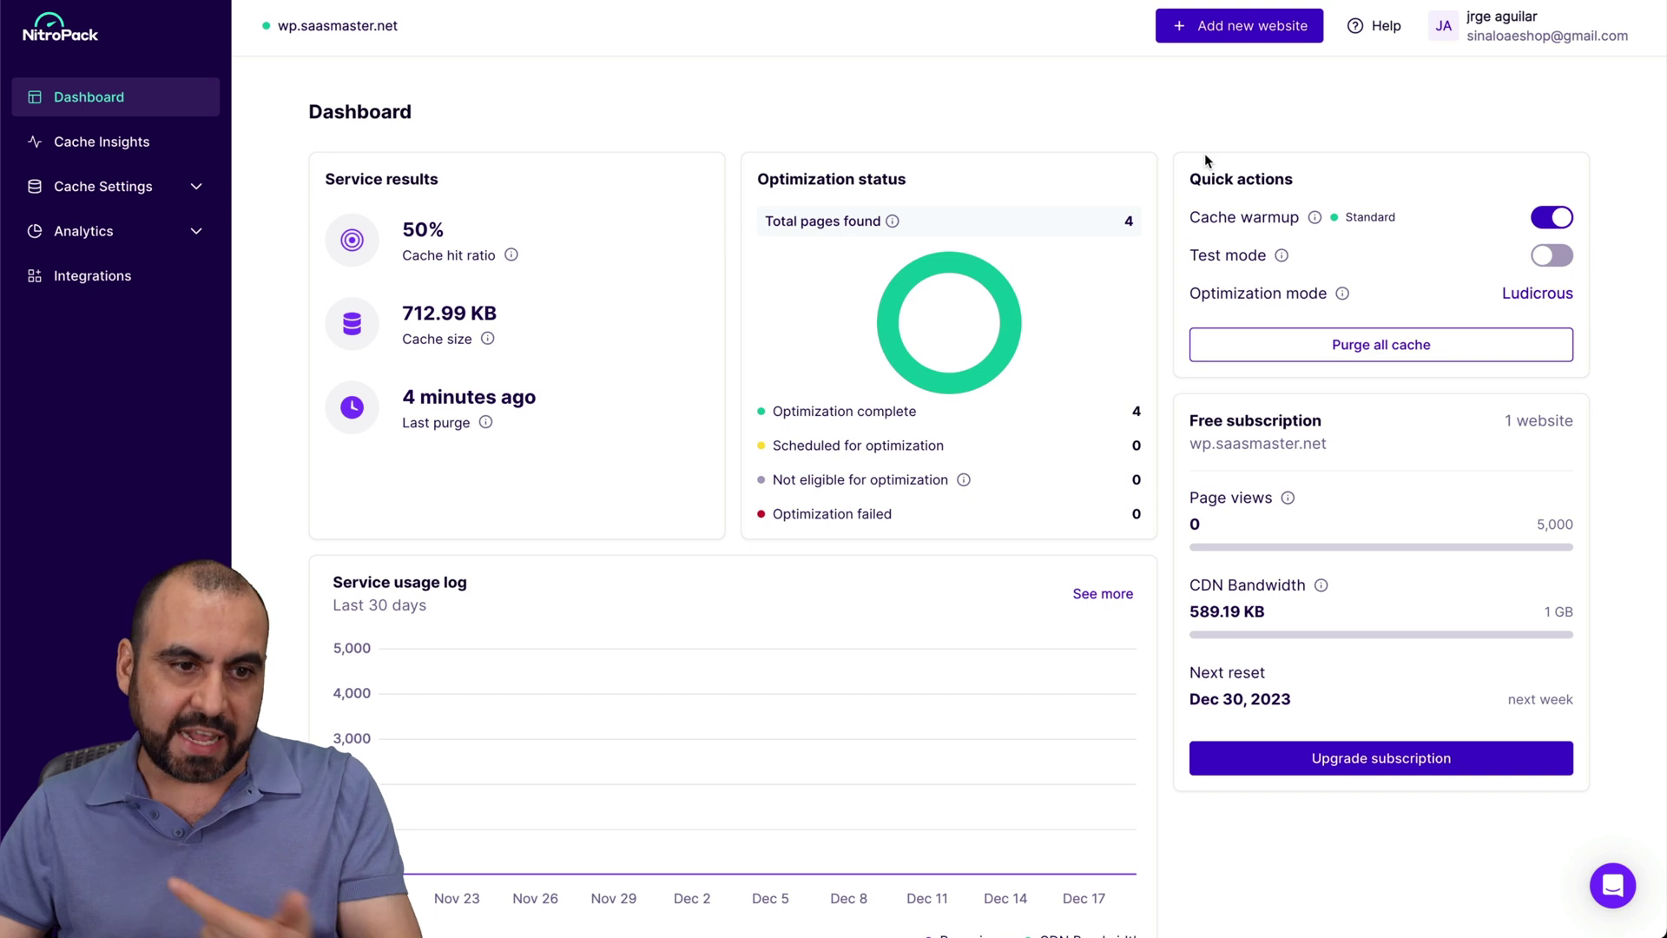
Review Cache Insights, covering page optimization status and the 9.97 MB total cache breakdown.
left_click(112, 141)
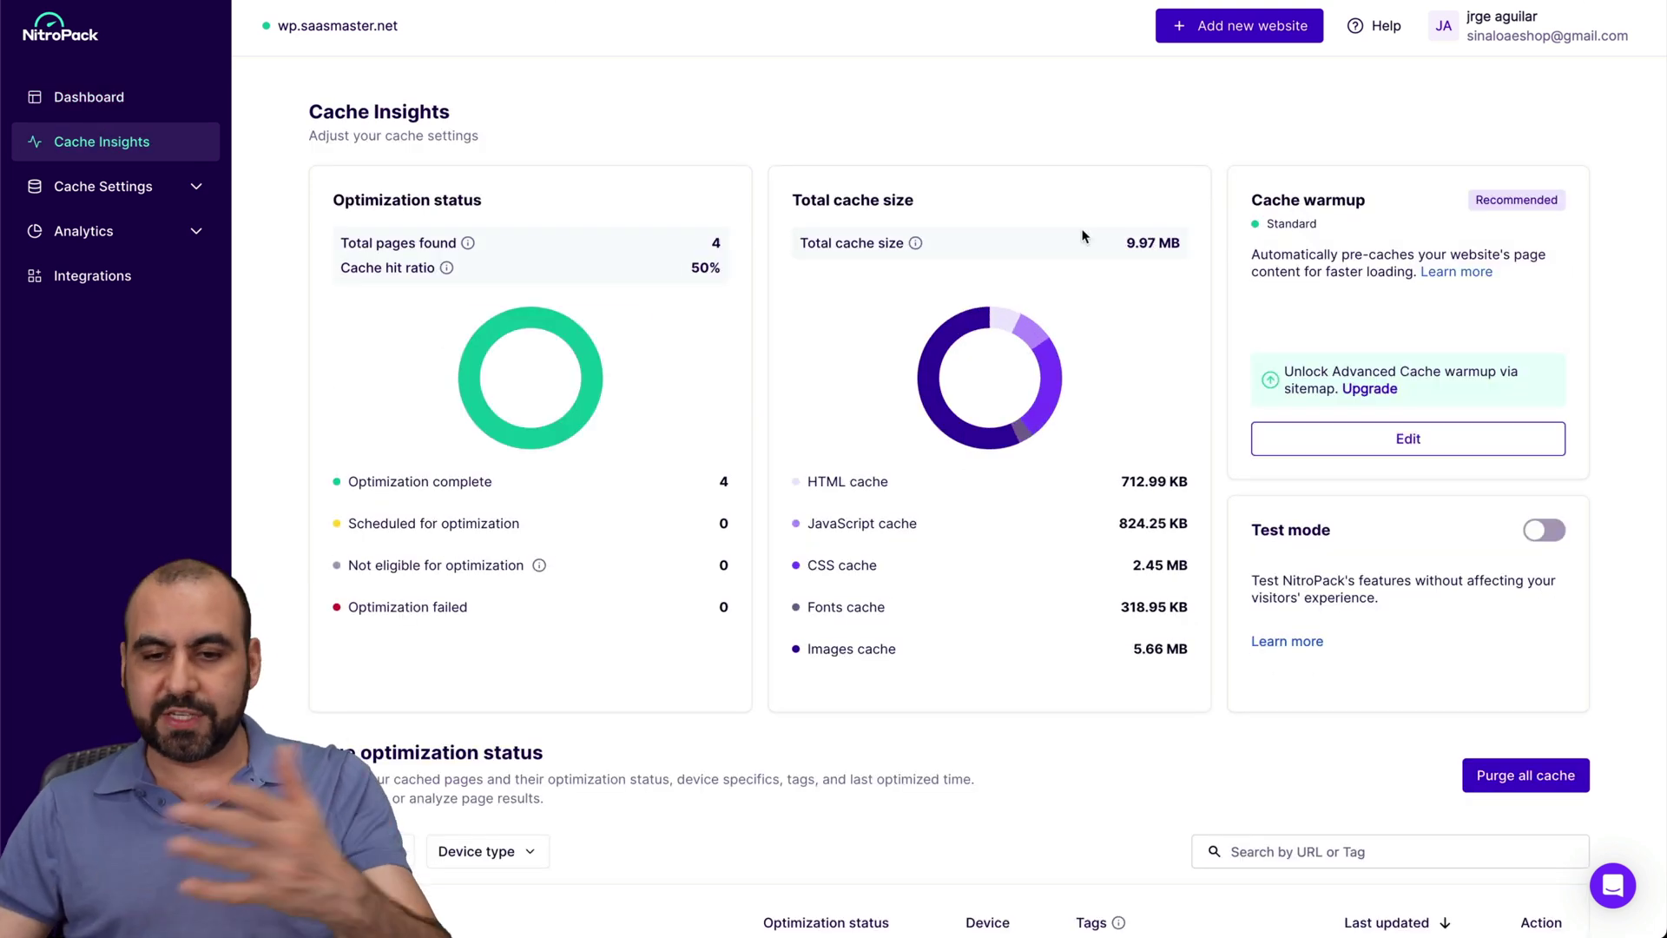
scroll(826, 553, "down", 5)
scroll(828, 556, "up", 5)
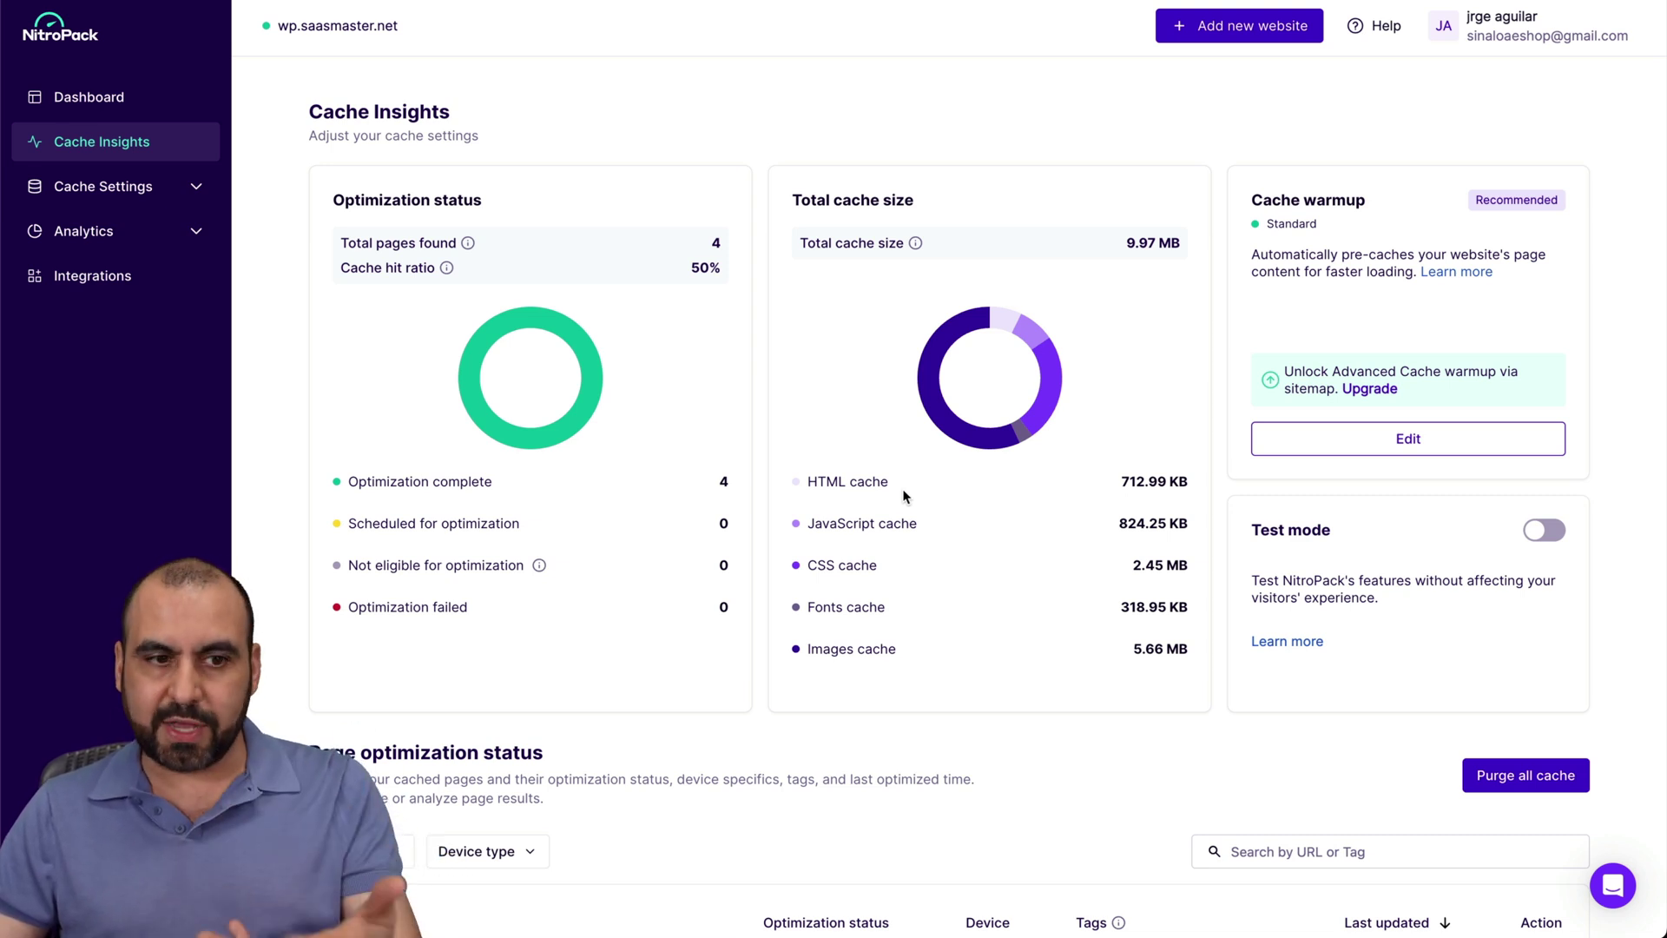
left_click(145, 197)
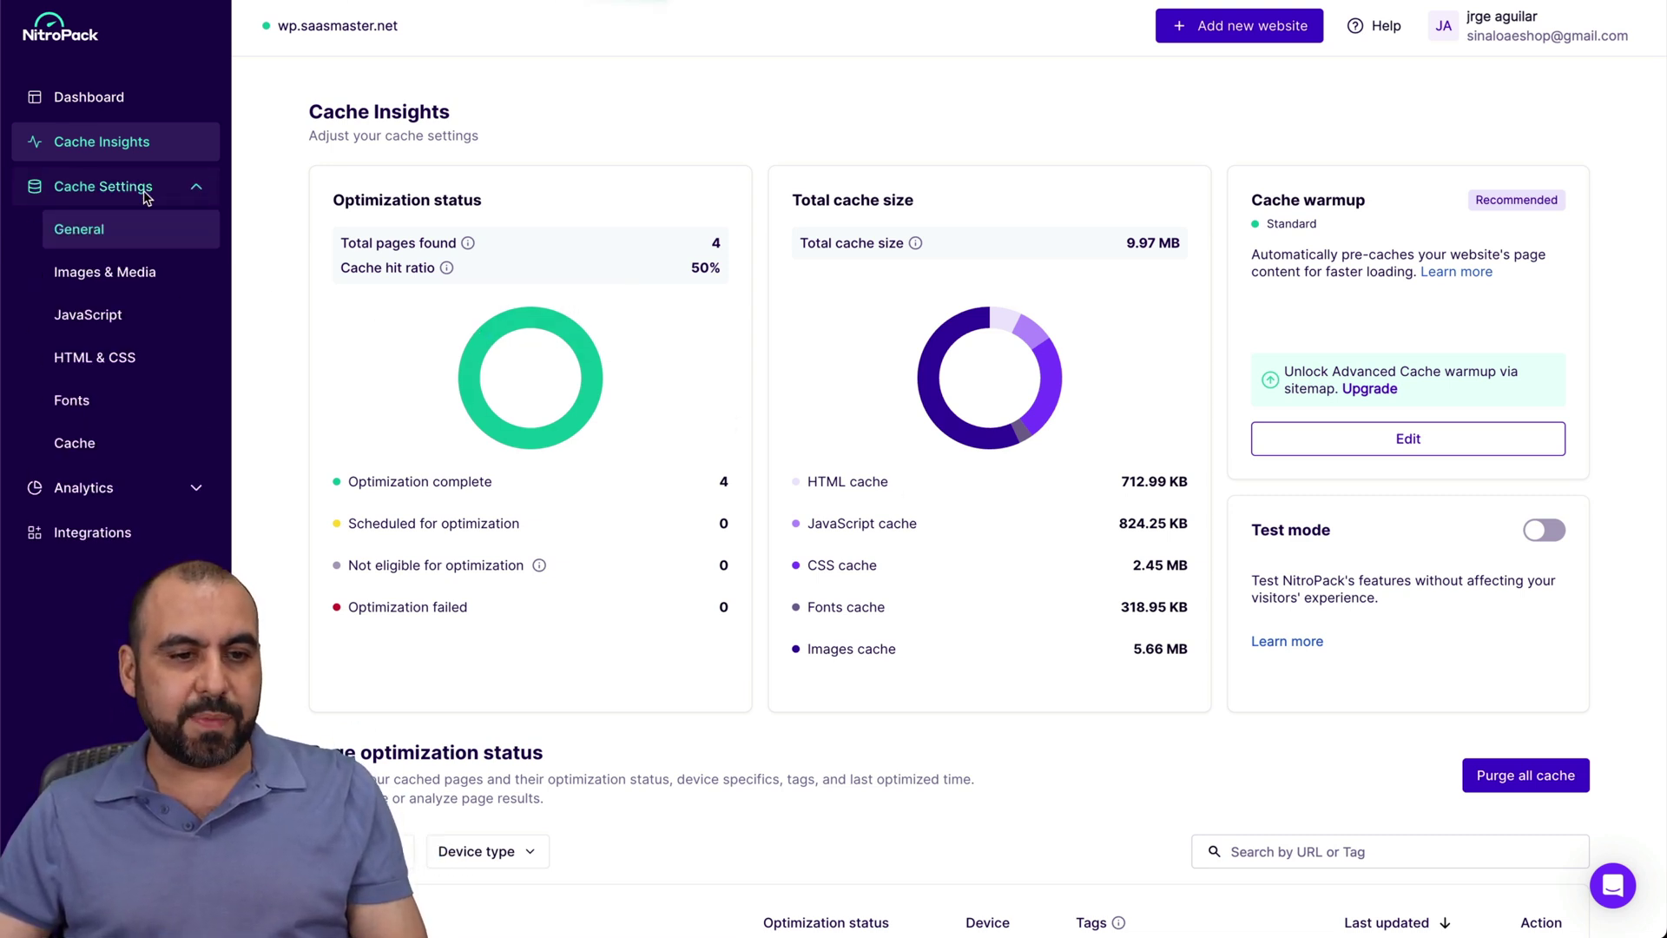
Review the General optimization modes: Ludicrous active, with Standard, Medium and Strong available.
left_click(86, 231)
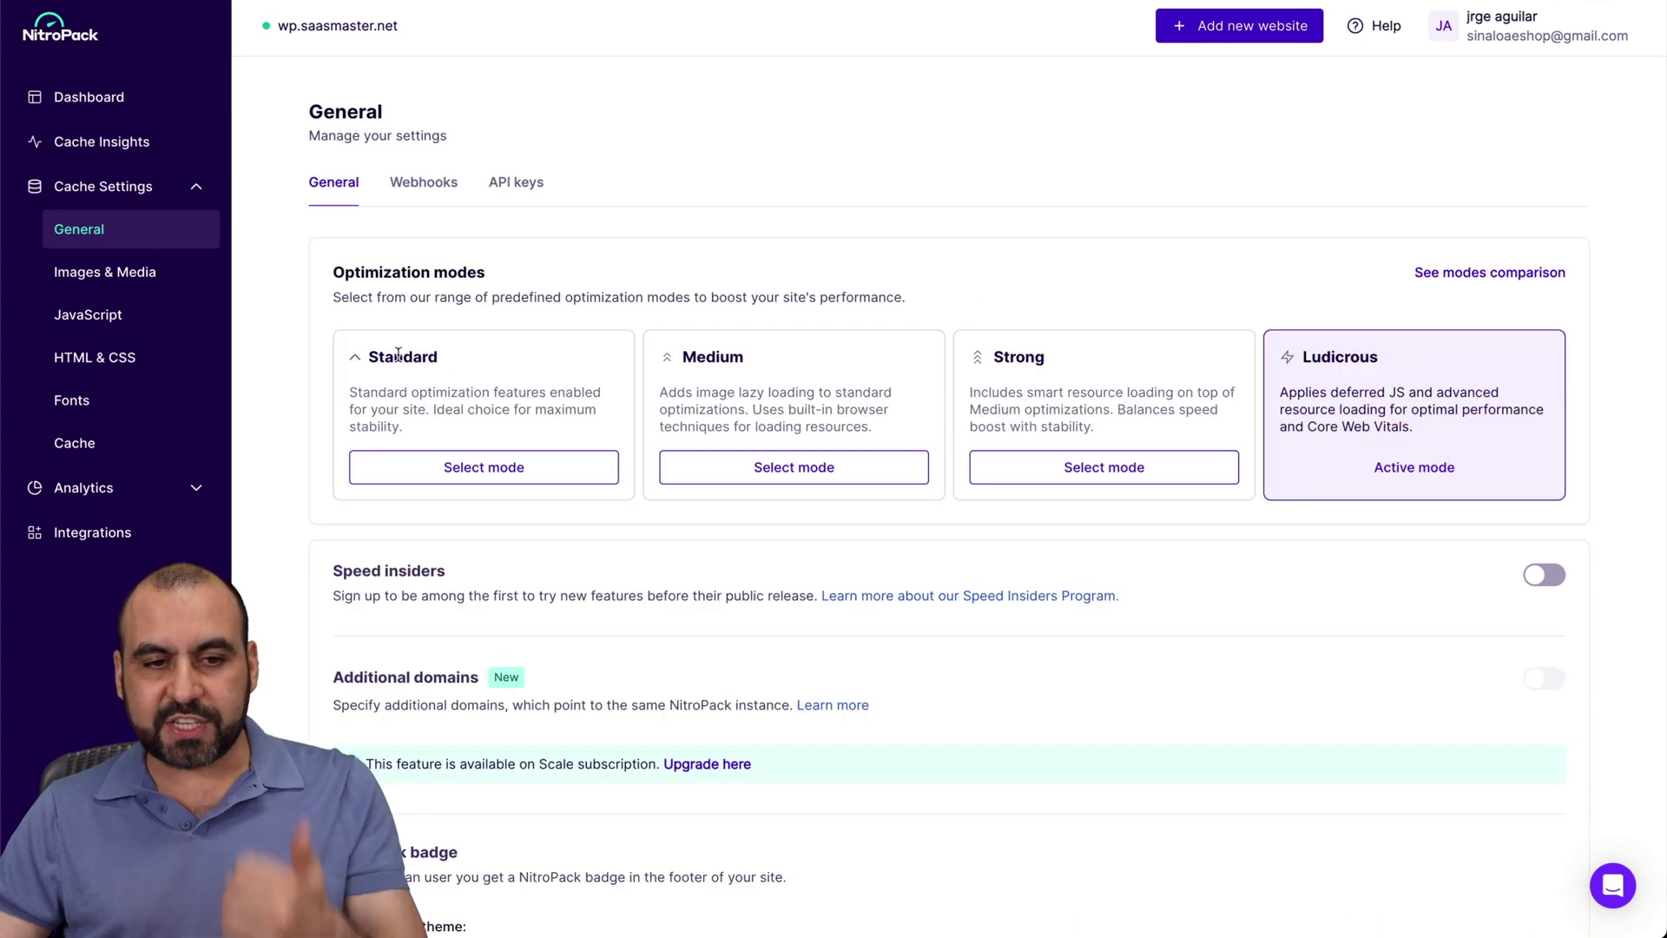
scroll(460, 385, "down", 1)
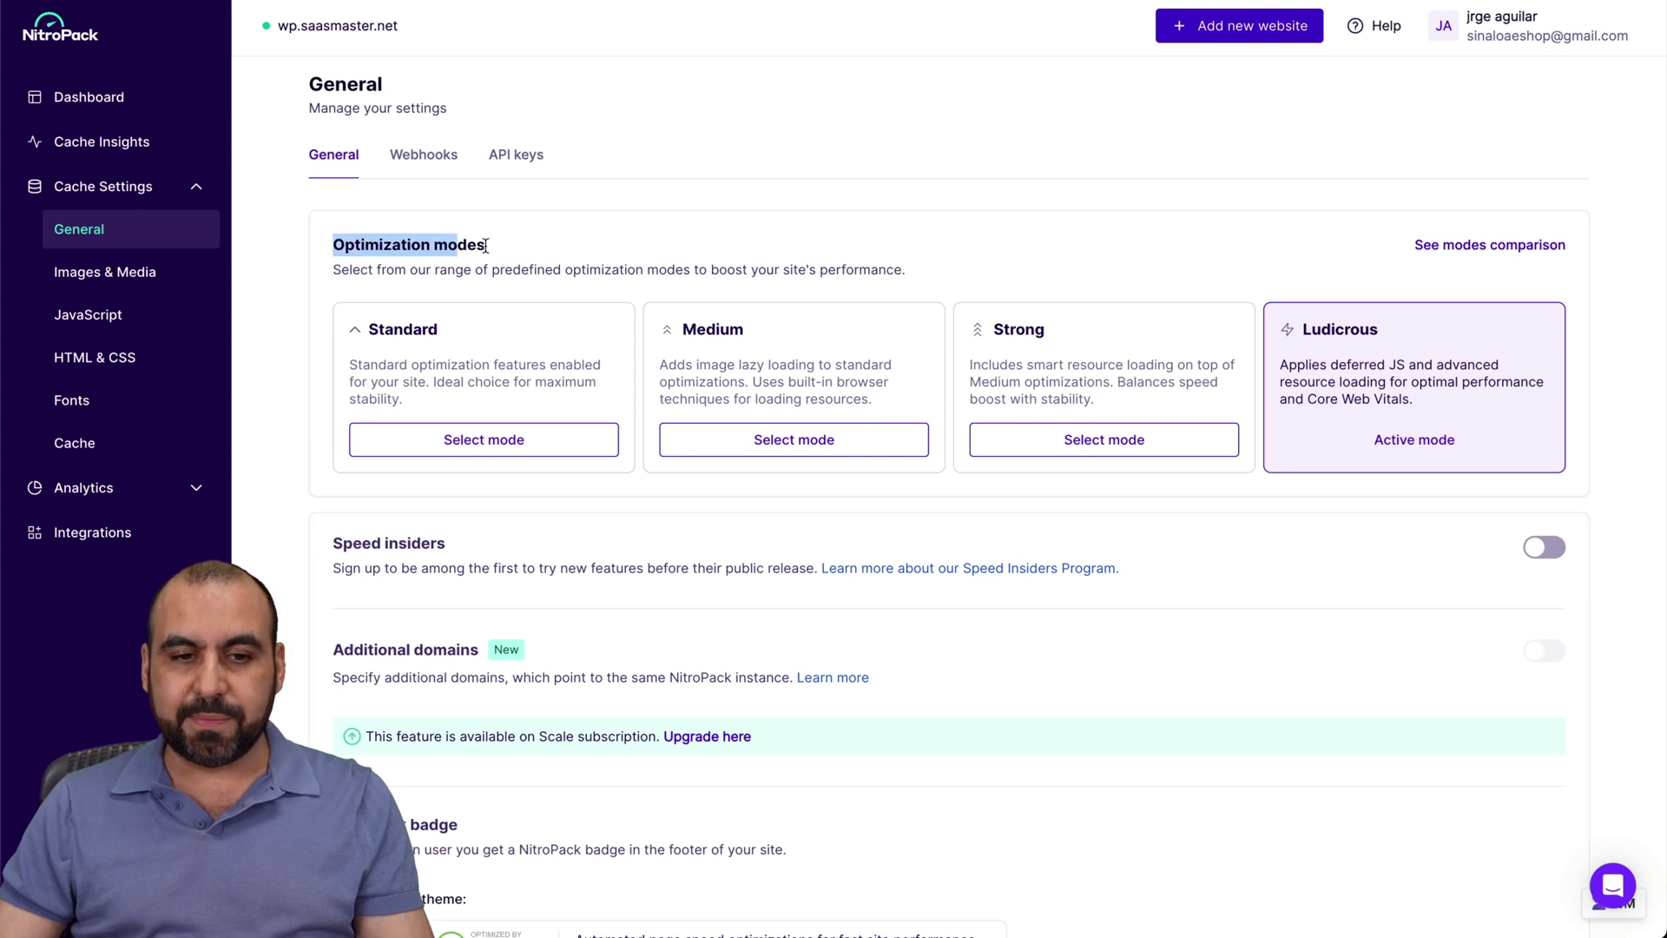
left_click(585, 250)
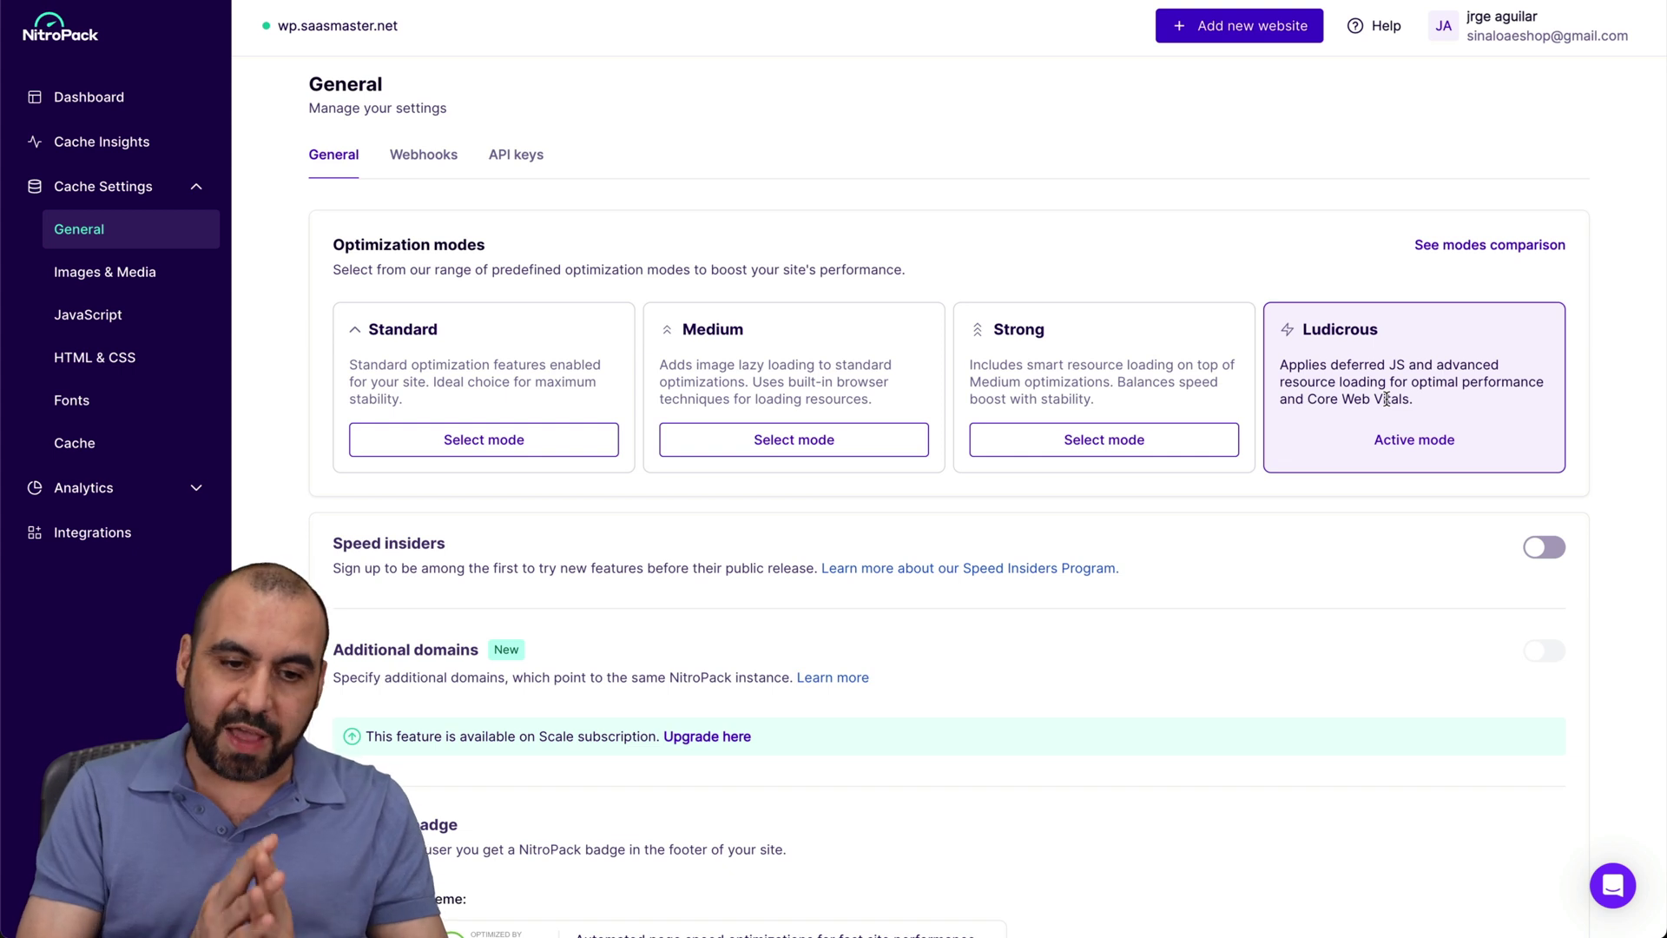
scroll(1386, 399, "down", 3)
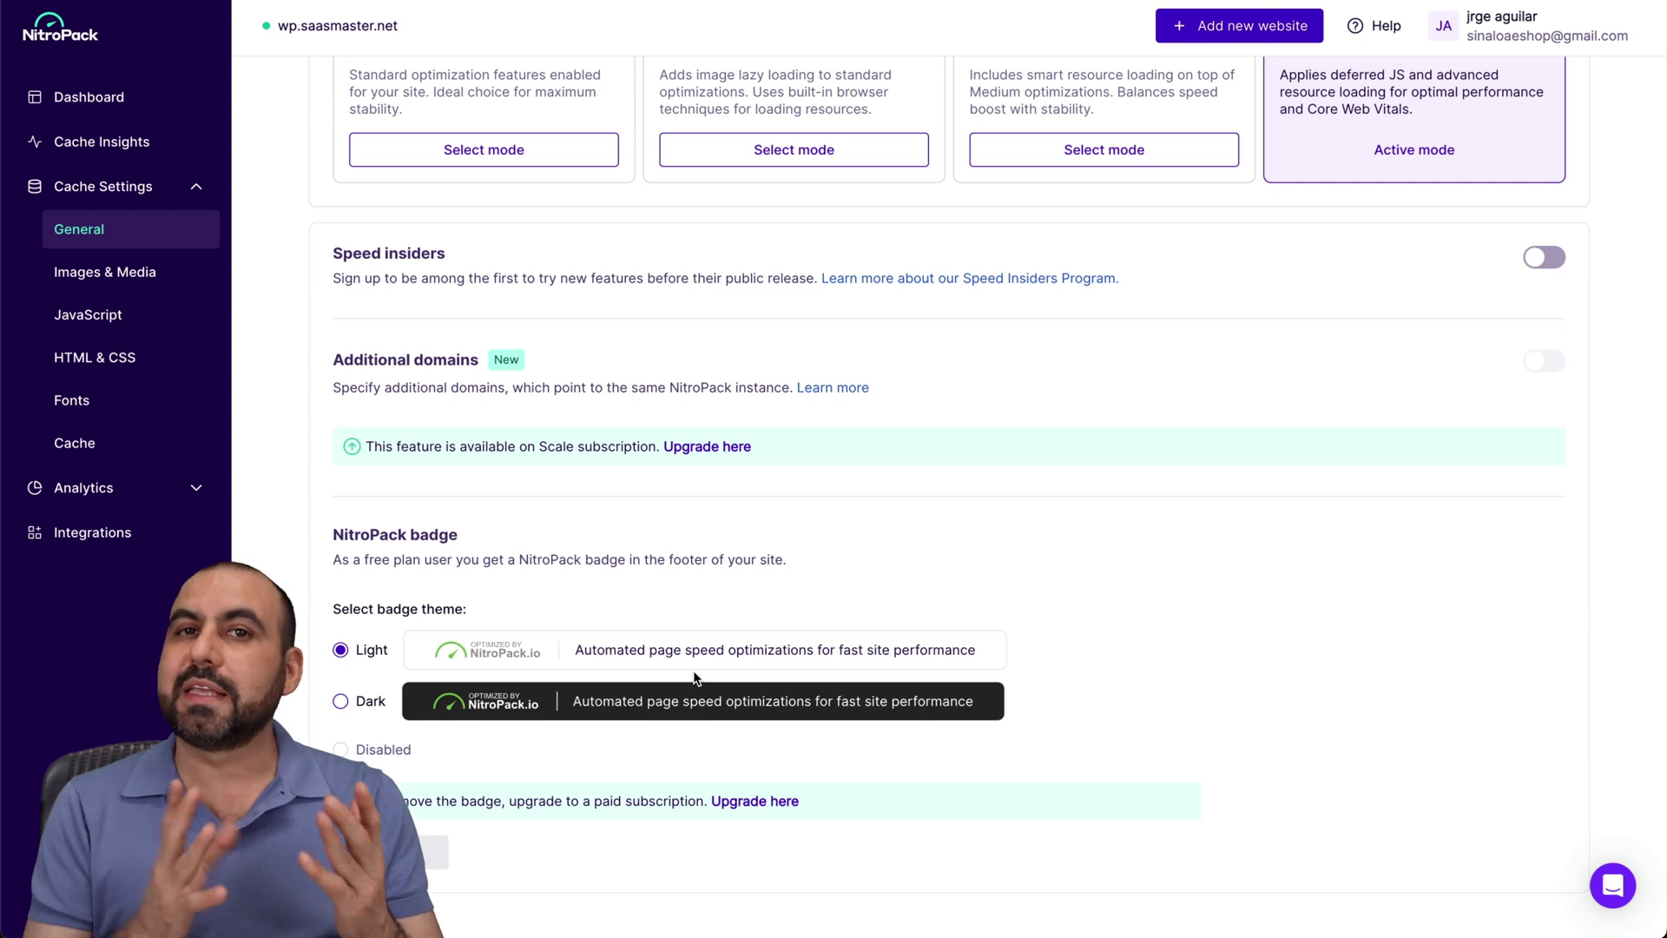
scroll(694, 677, "up", 4)
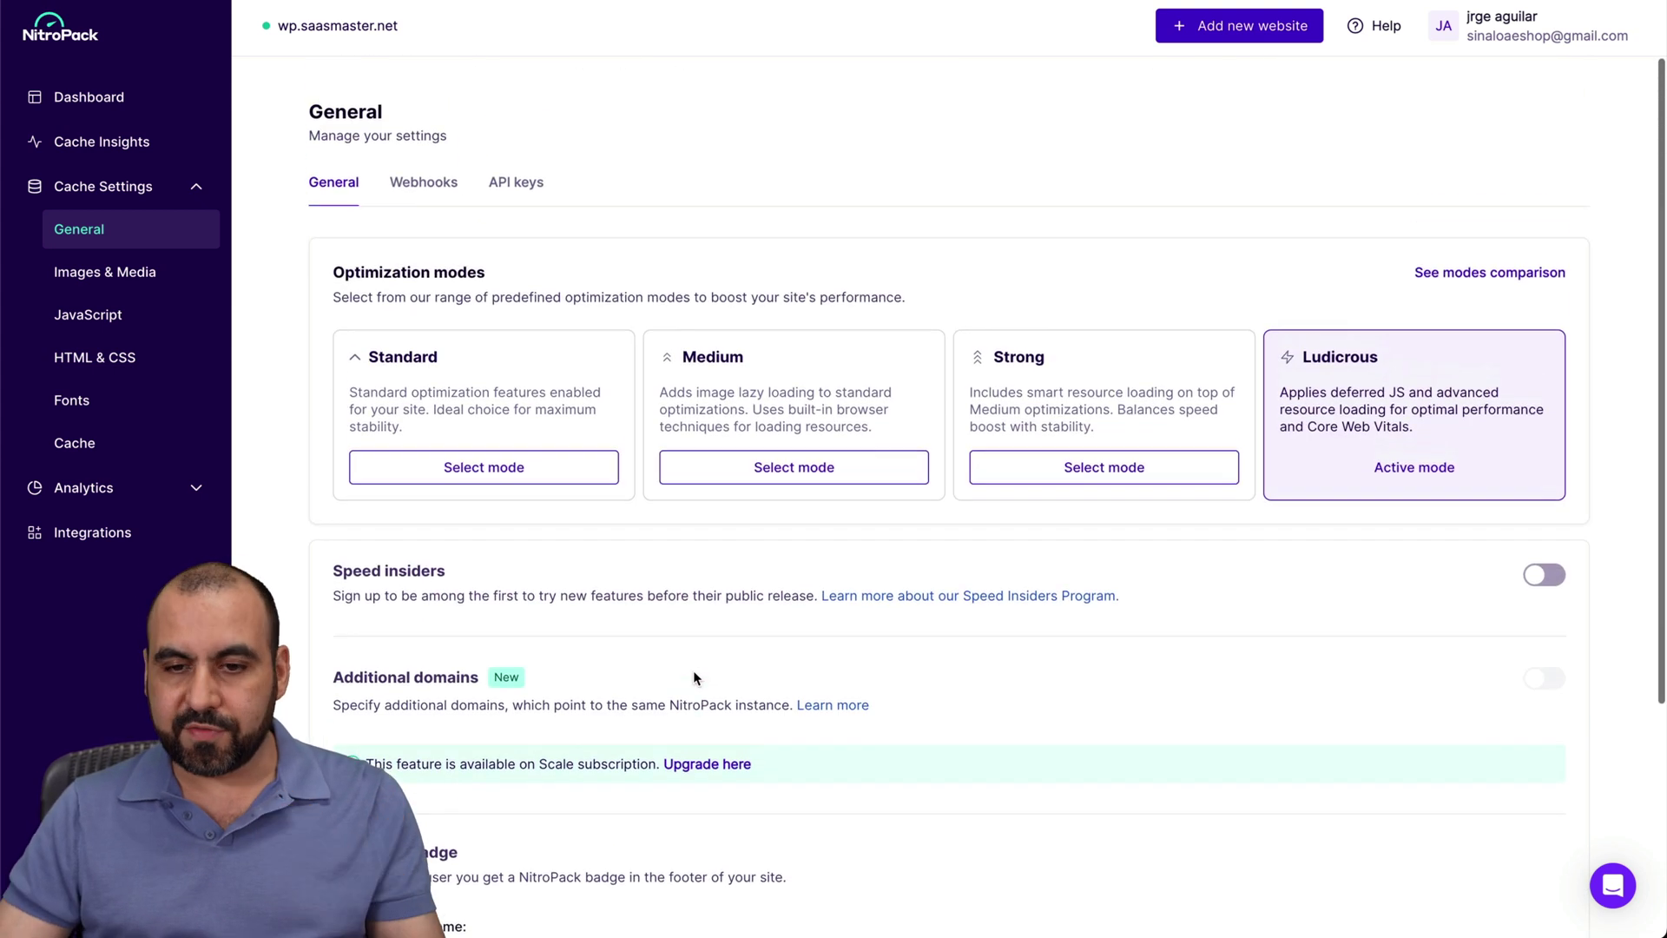
left_click(436, 189)
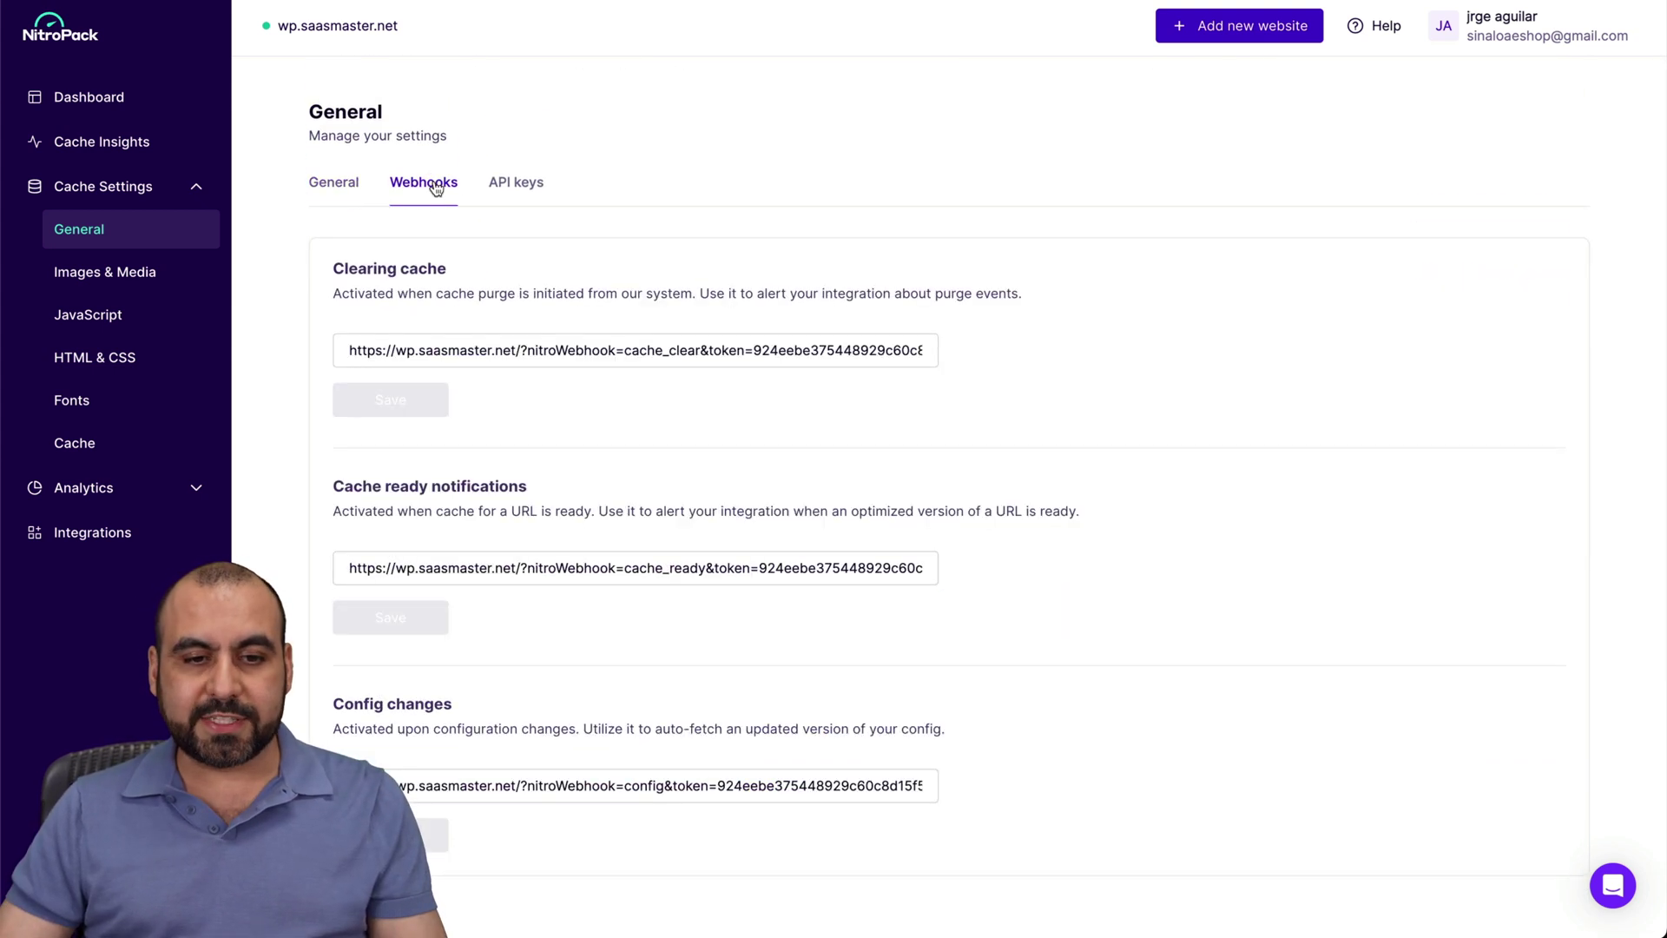
left_click(529, 193)
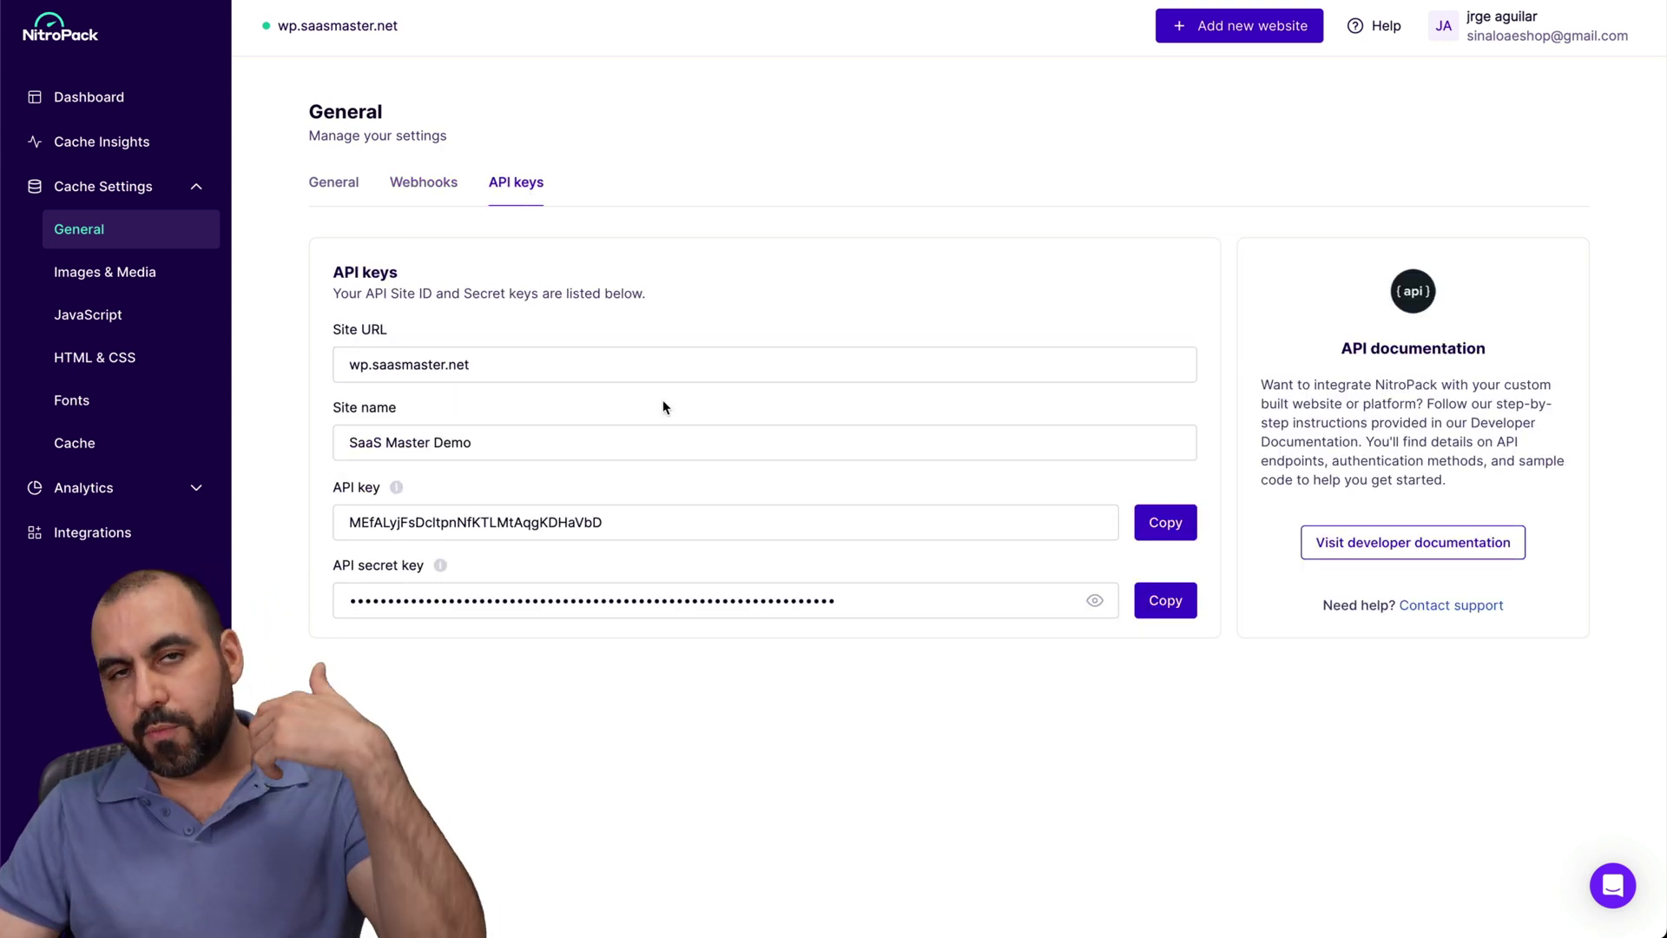
left_click(144, 274)
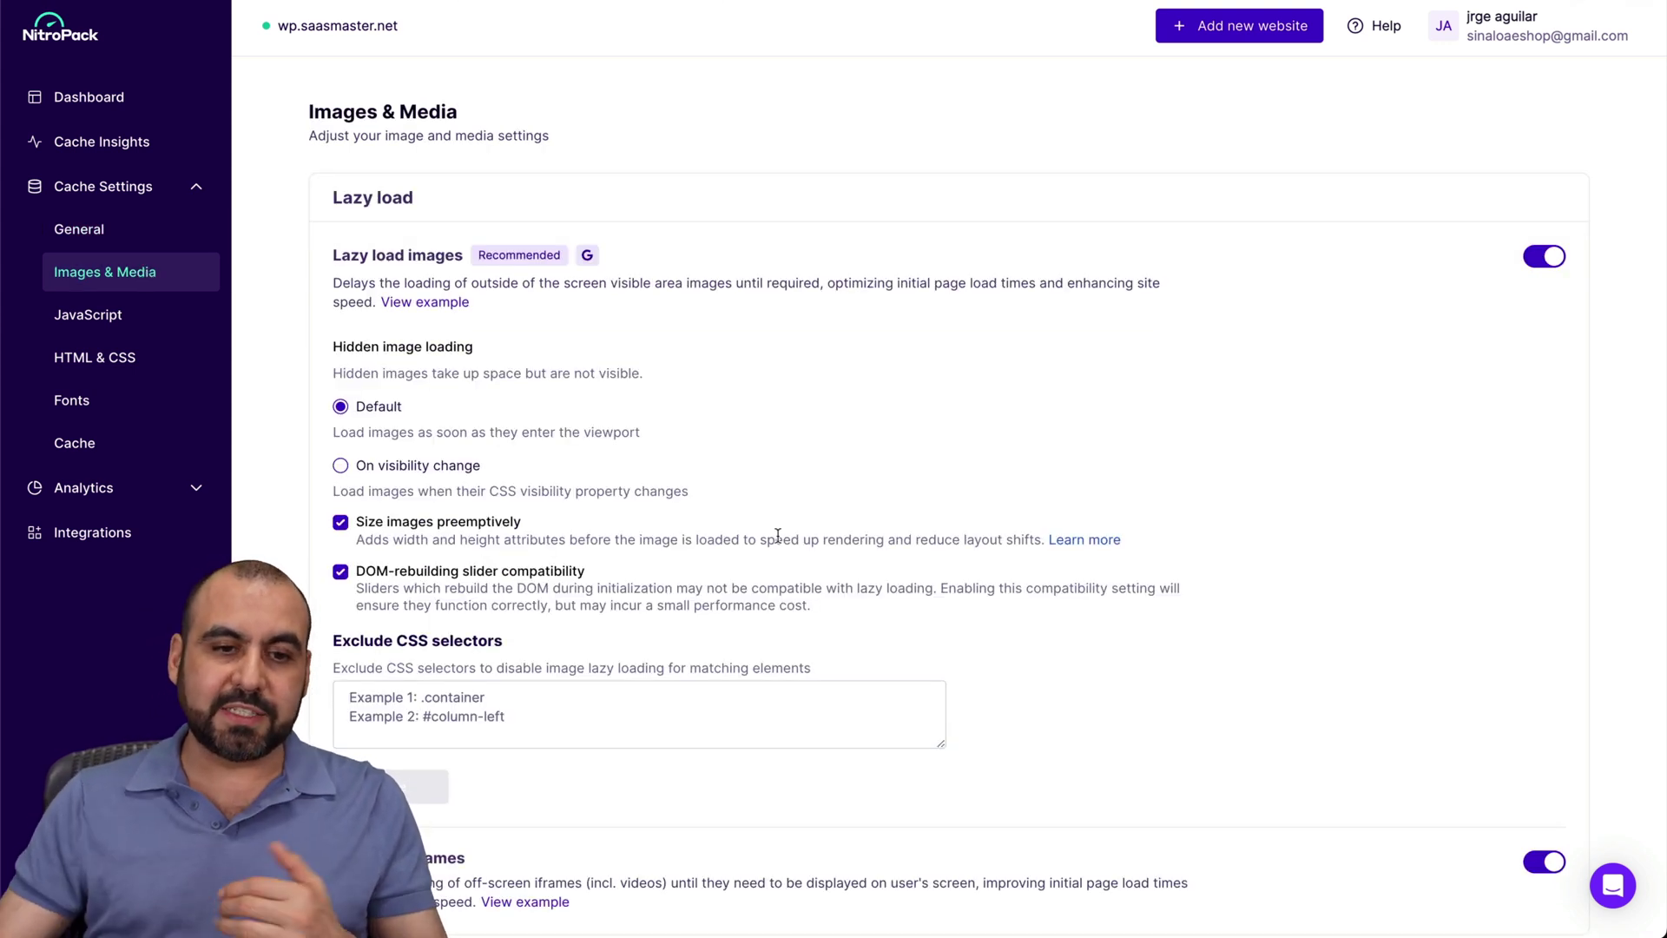
scroll(497, 290, "down", 6)
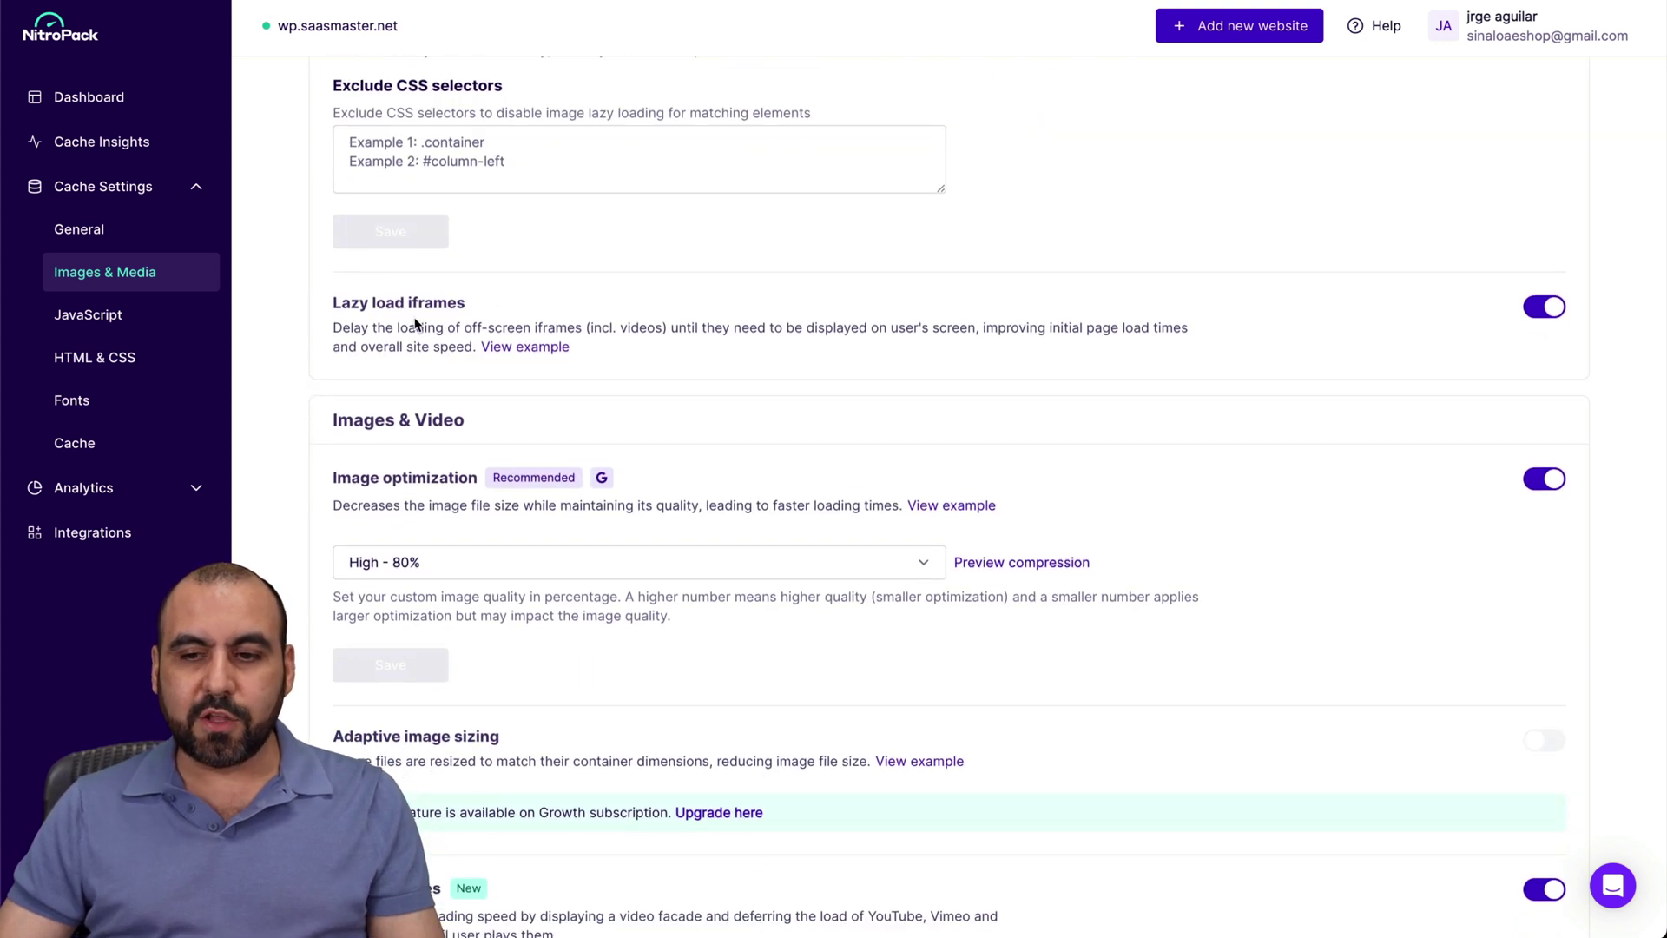
scroll(486, 324, "down", 2)
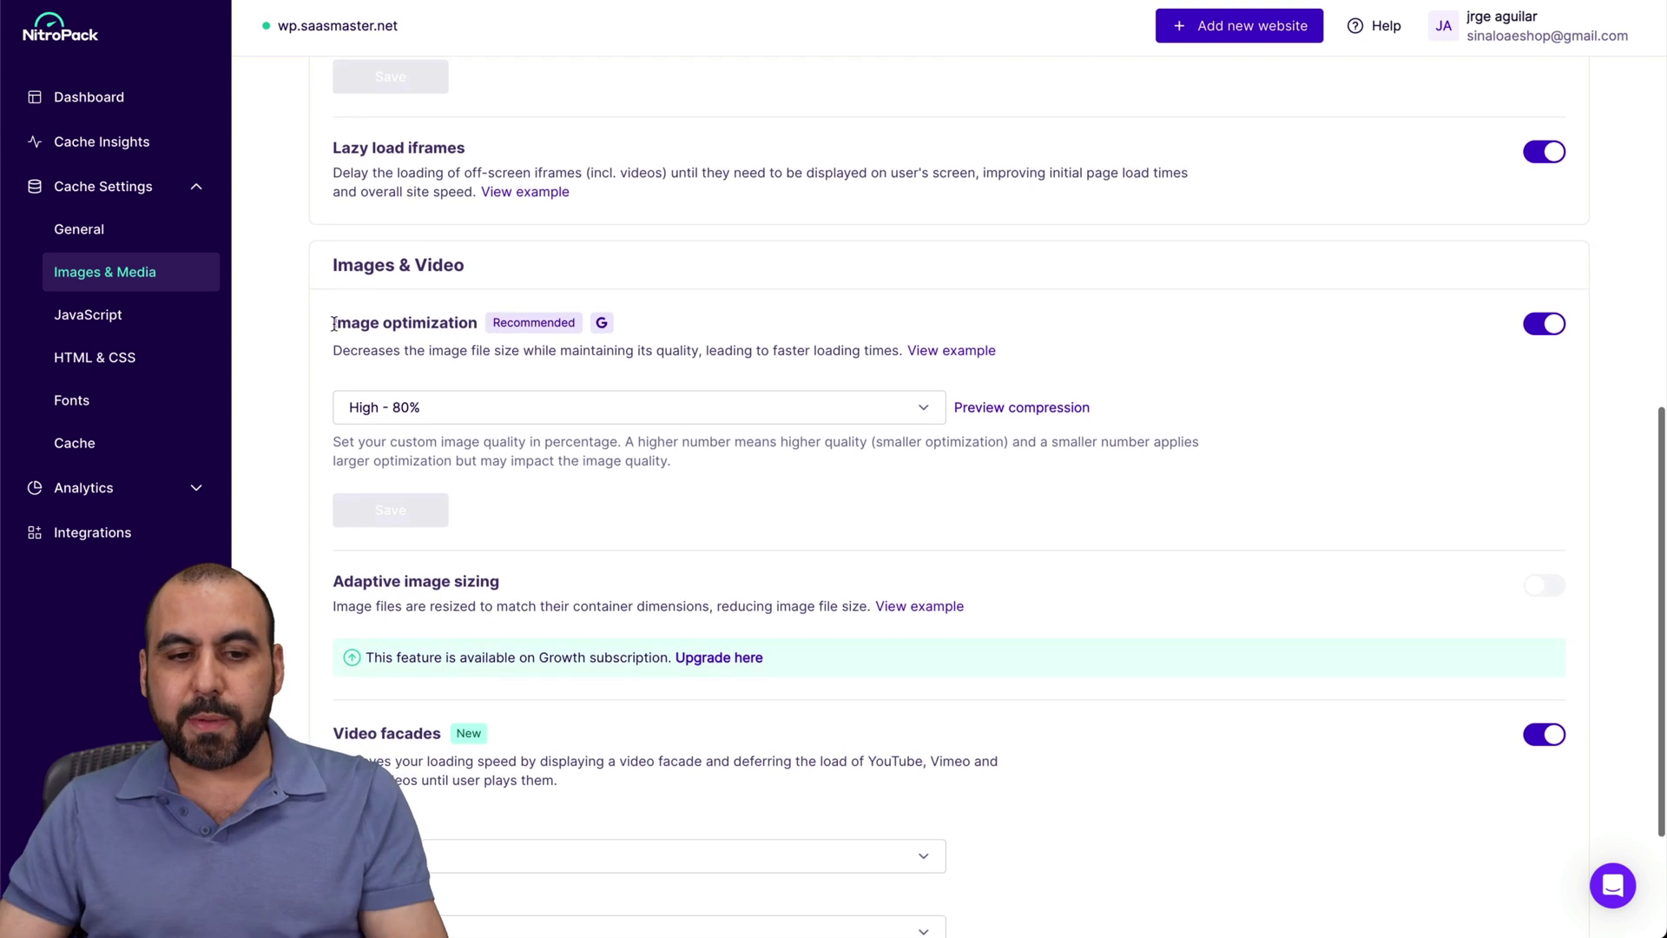
left_click(648, 409)
left_click(1132, 554)
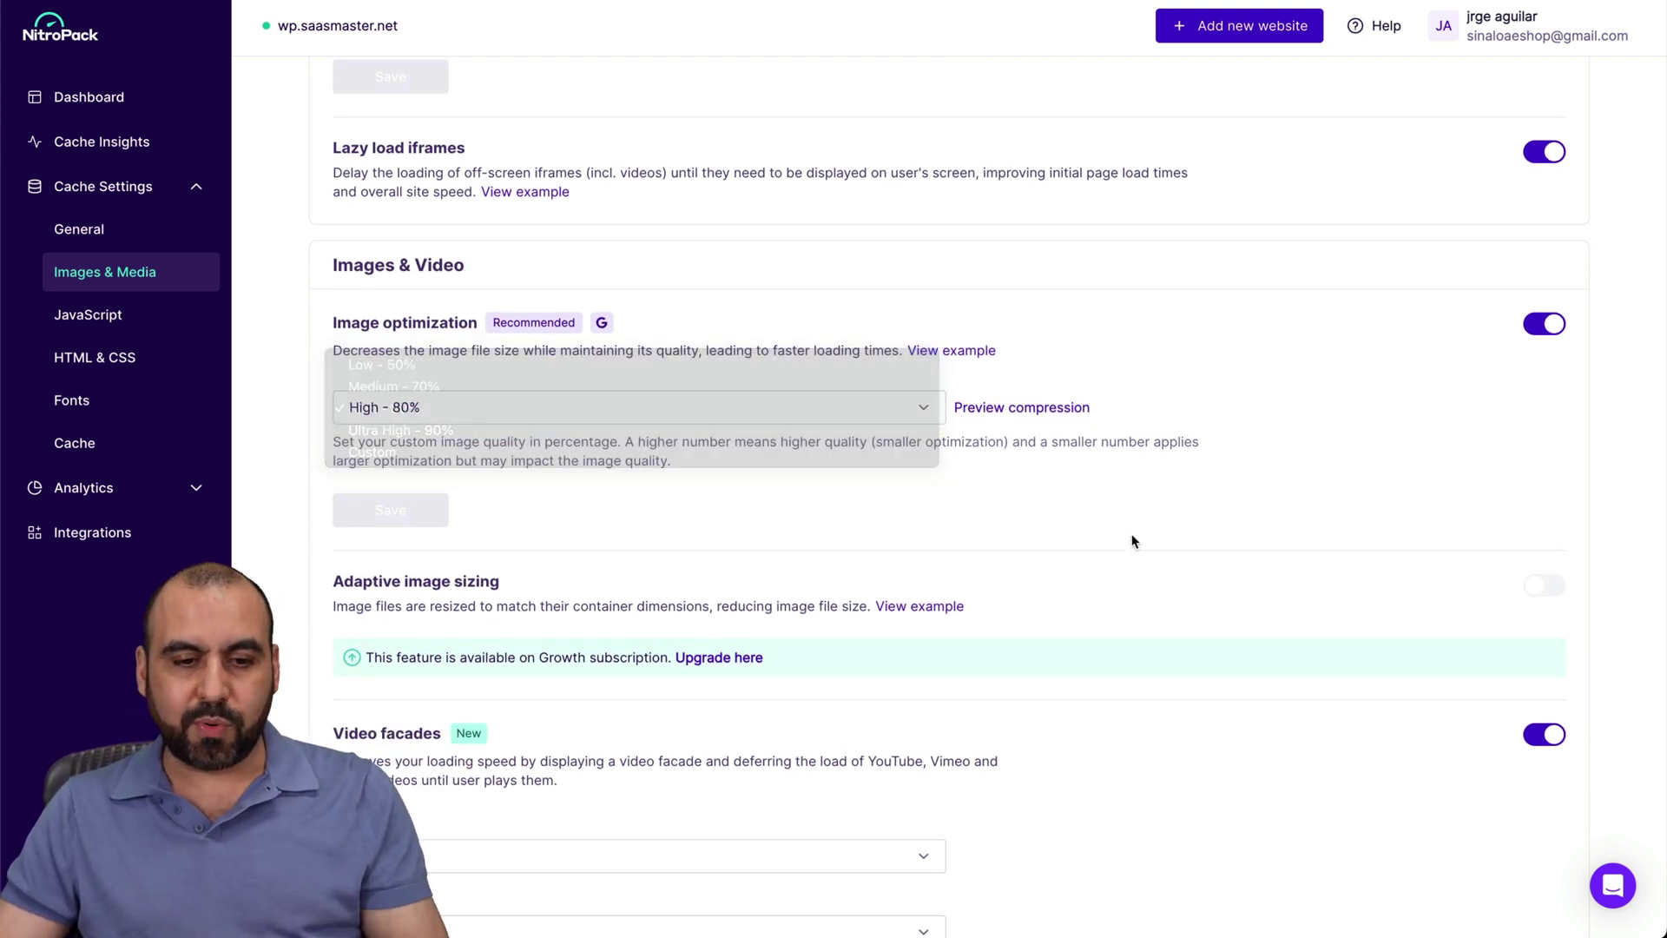
scroll(1134, 542, "down", 3)
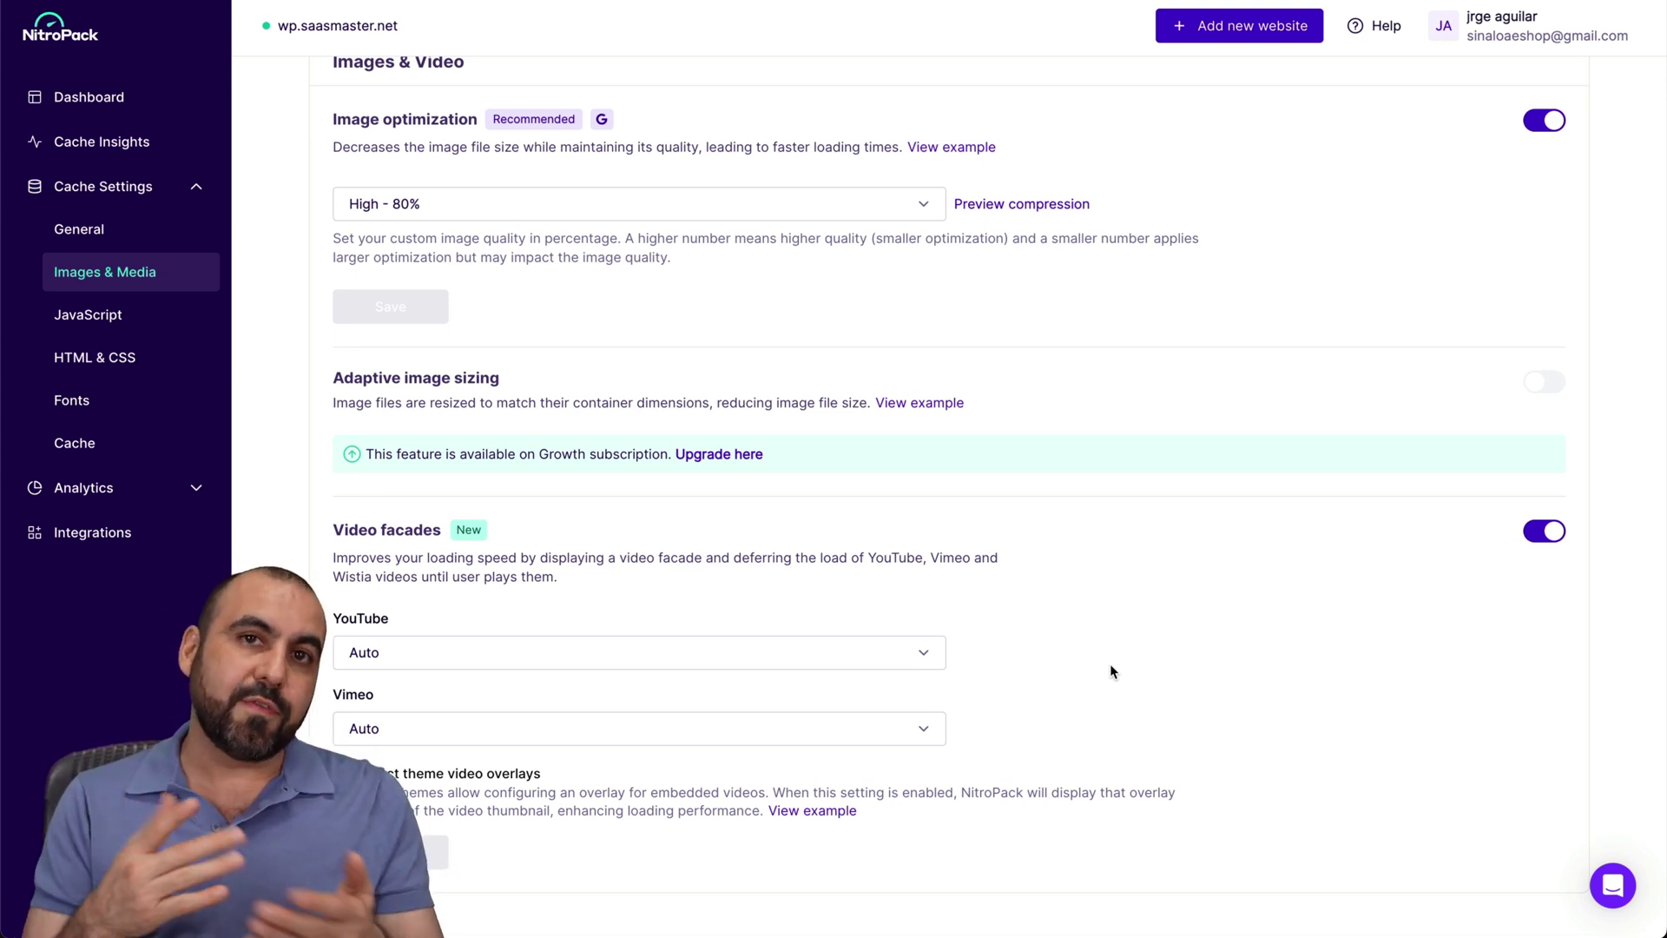
Look at the JavaScript settings, then scroll through the HTML & CSS optimization options.
left_click(93, 317)
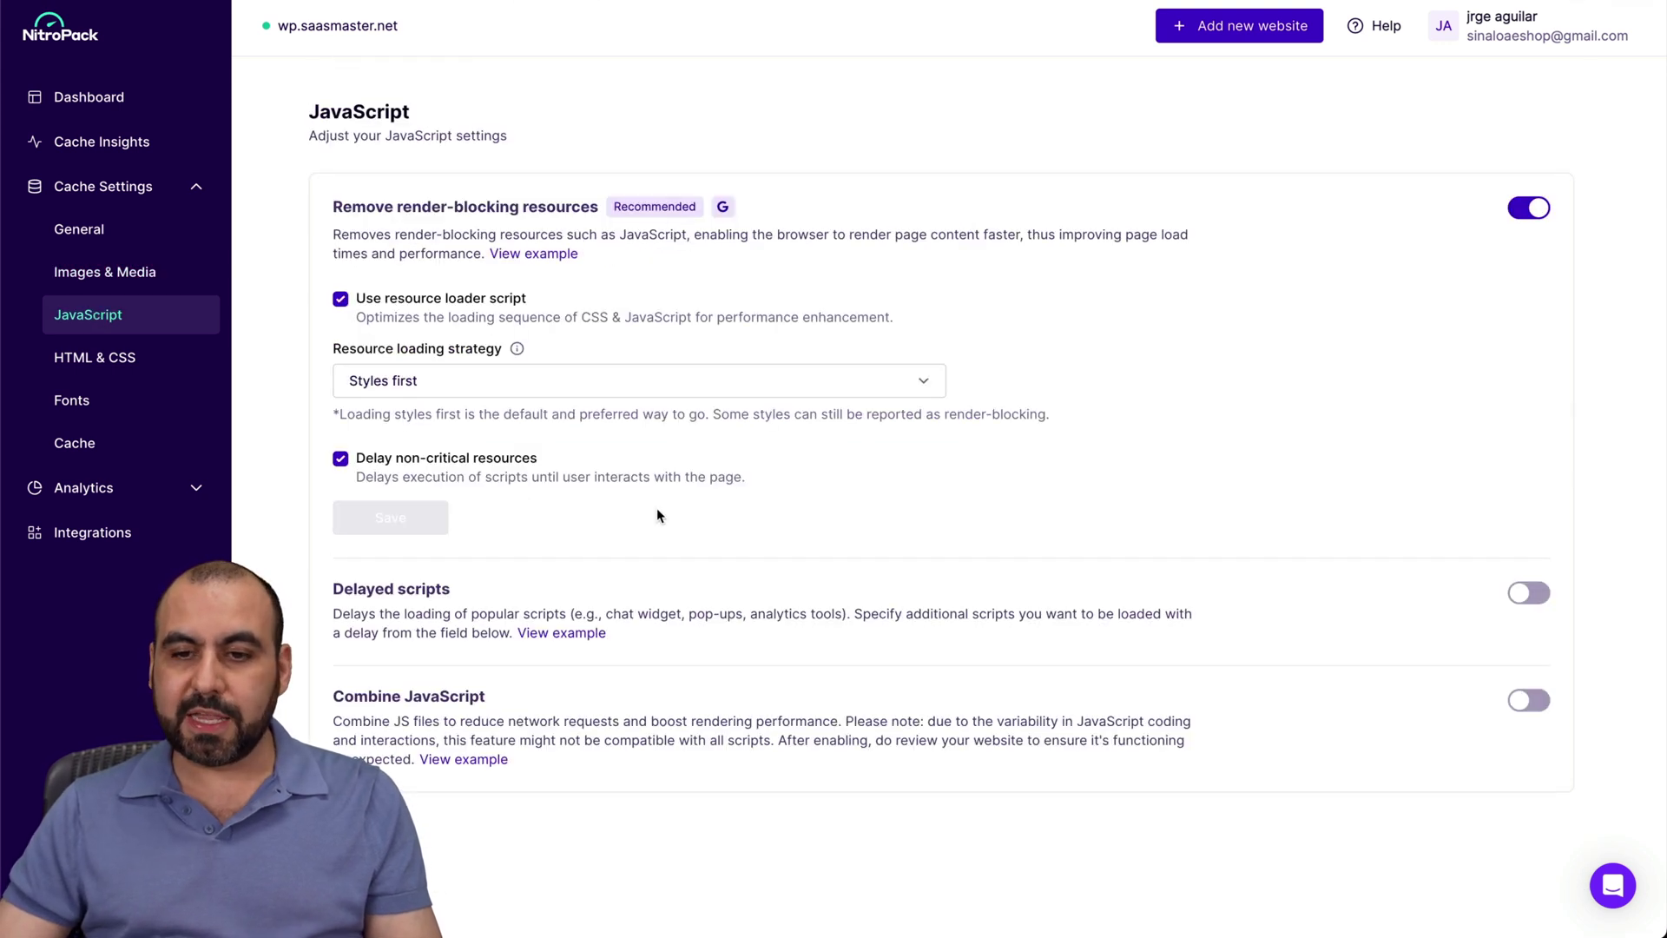
left_click(113, 359)
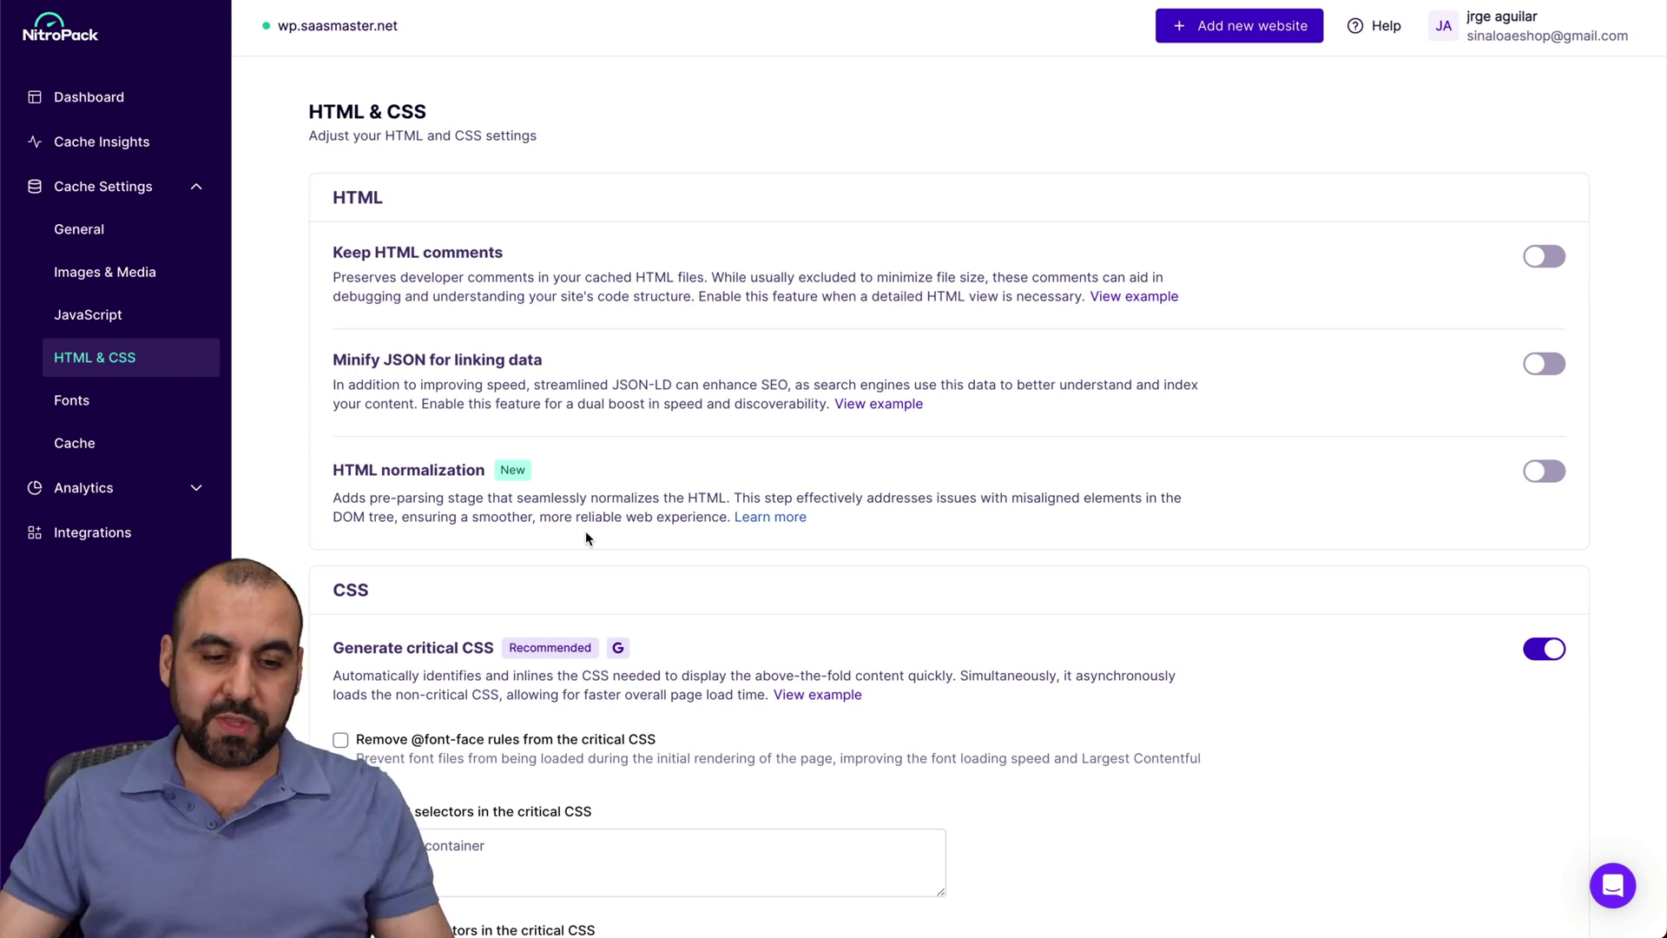
scroll(585, 533, "down", 5)
scroll(596, 488, "down", 1)
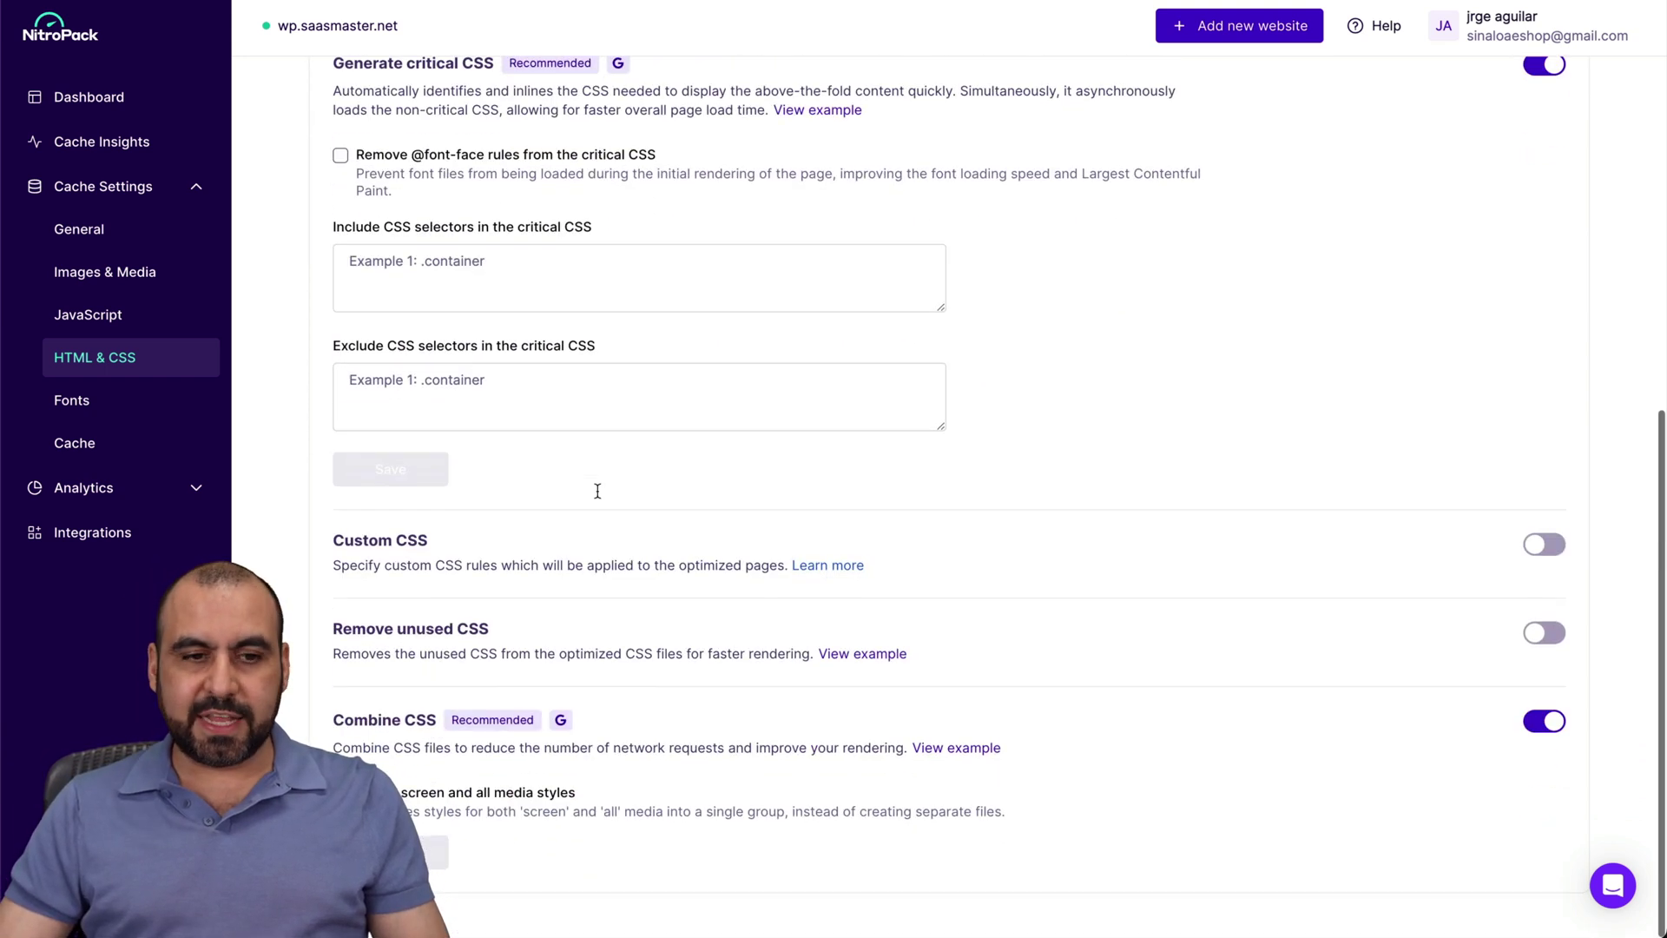
scroll(596, 488, "up", 7)
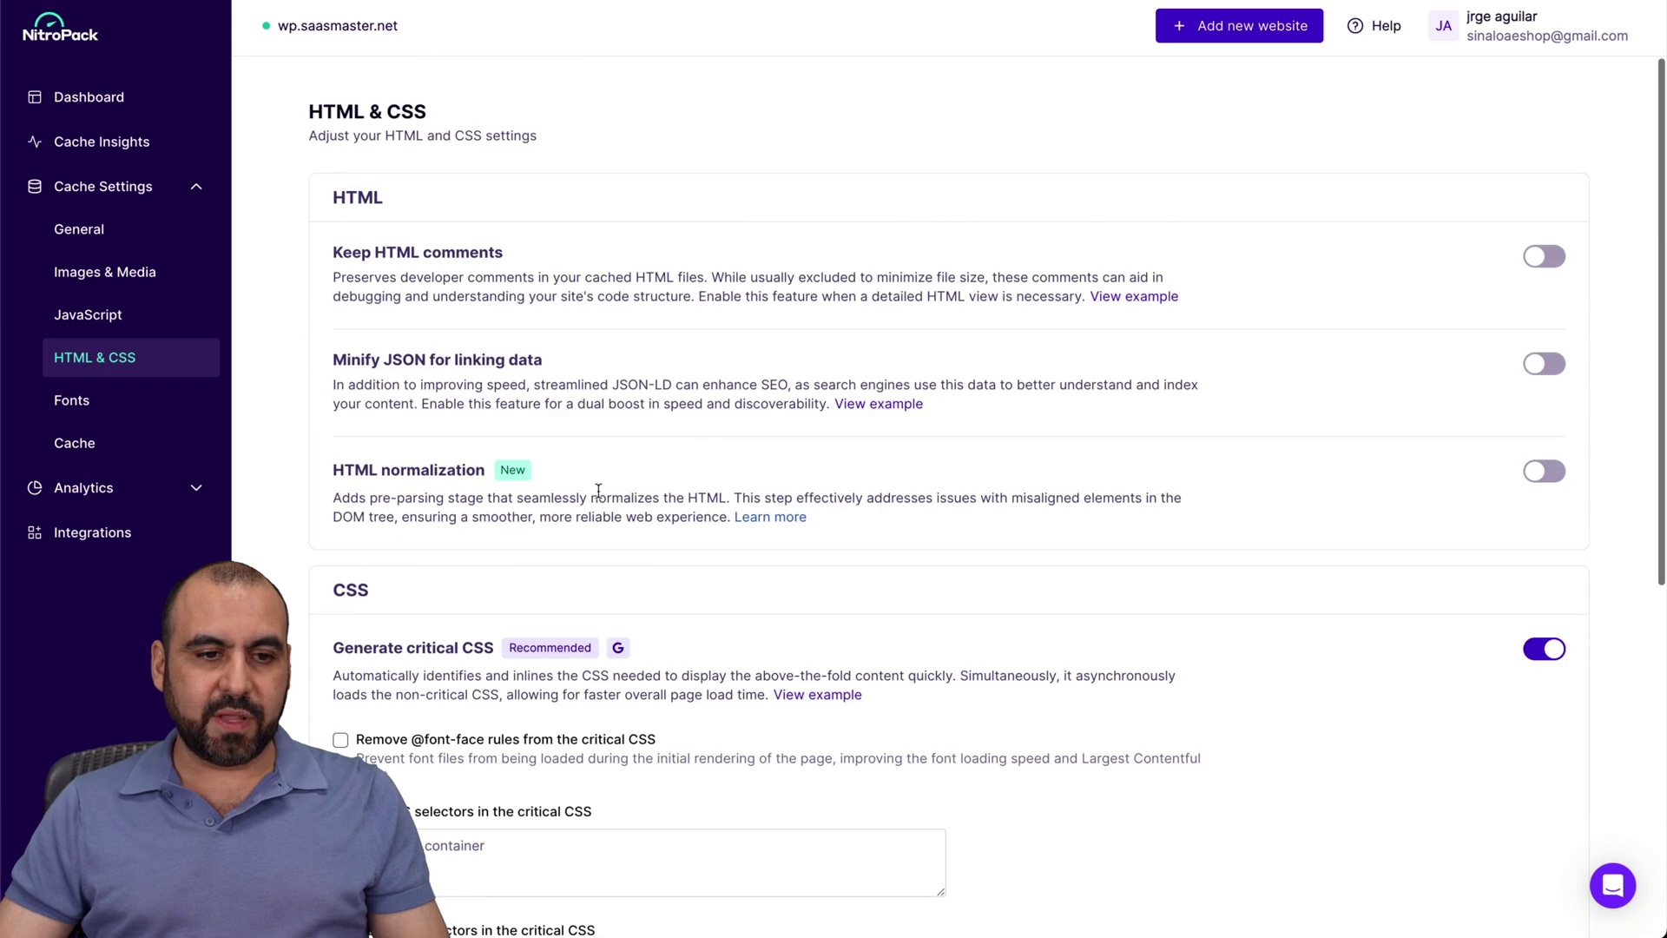
left_click(151, 403)
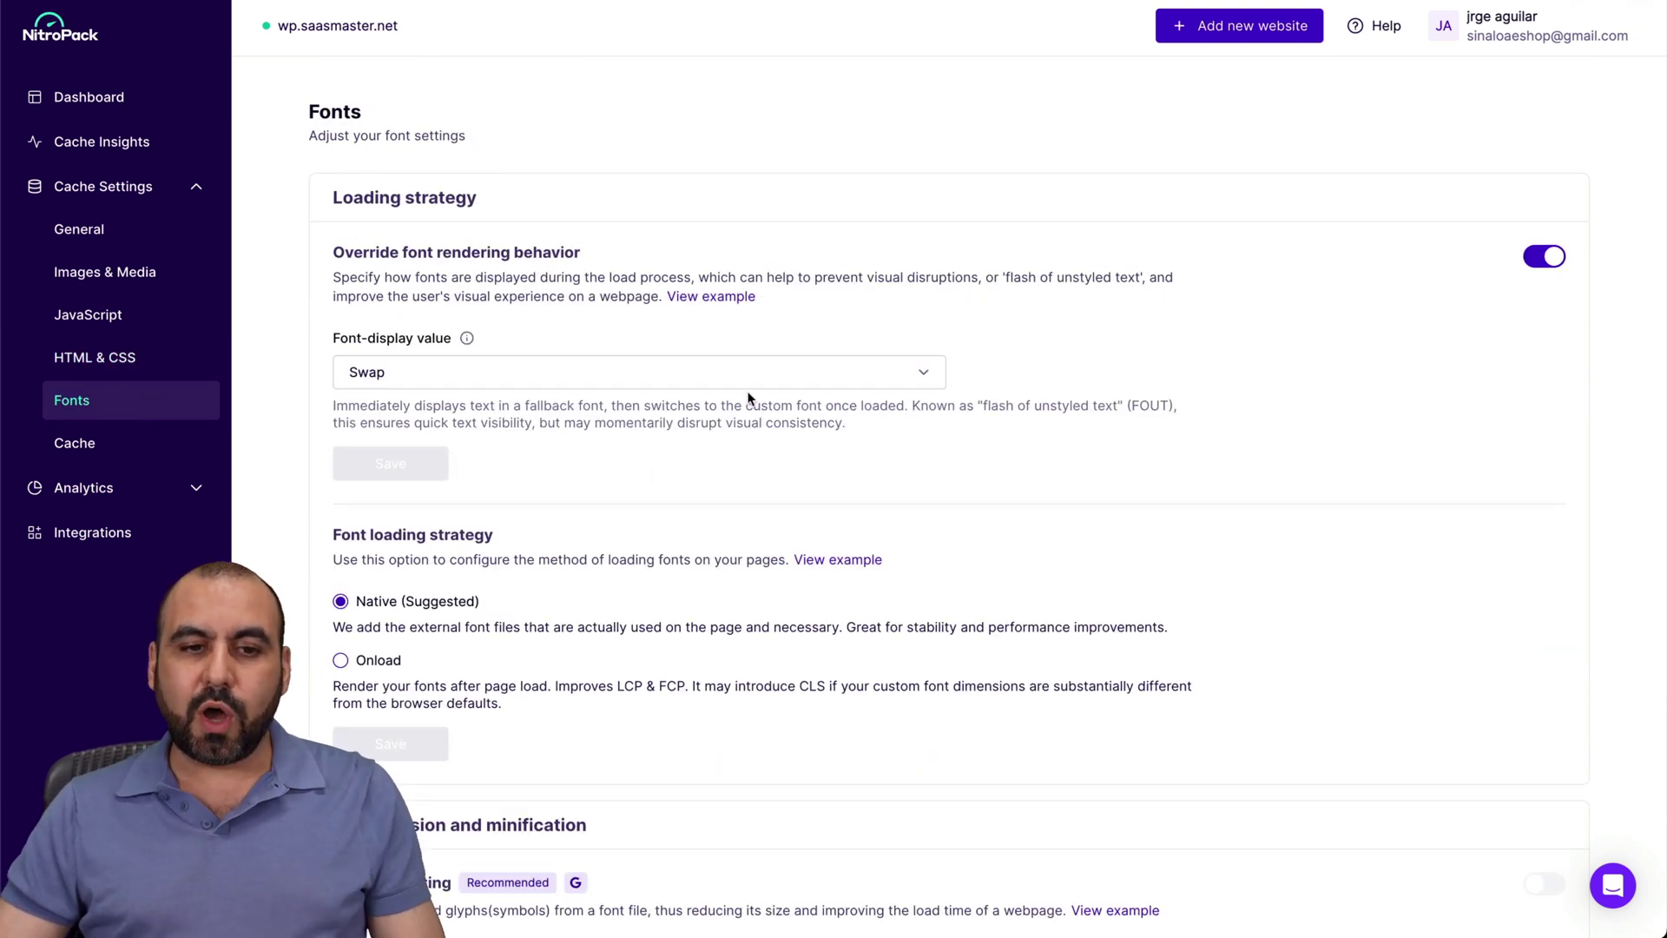
Review Fonts settings: font-display Swap with the Native font loading strategy.
left_click_drag(331, 201, 481, 200)
left_click(481, 199)
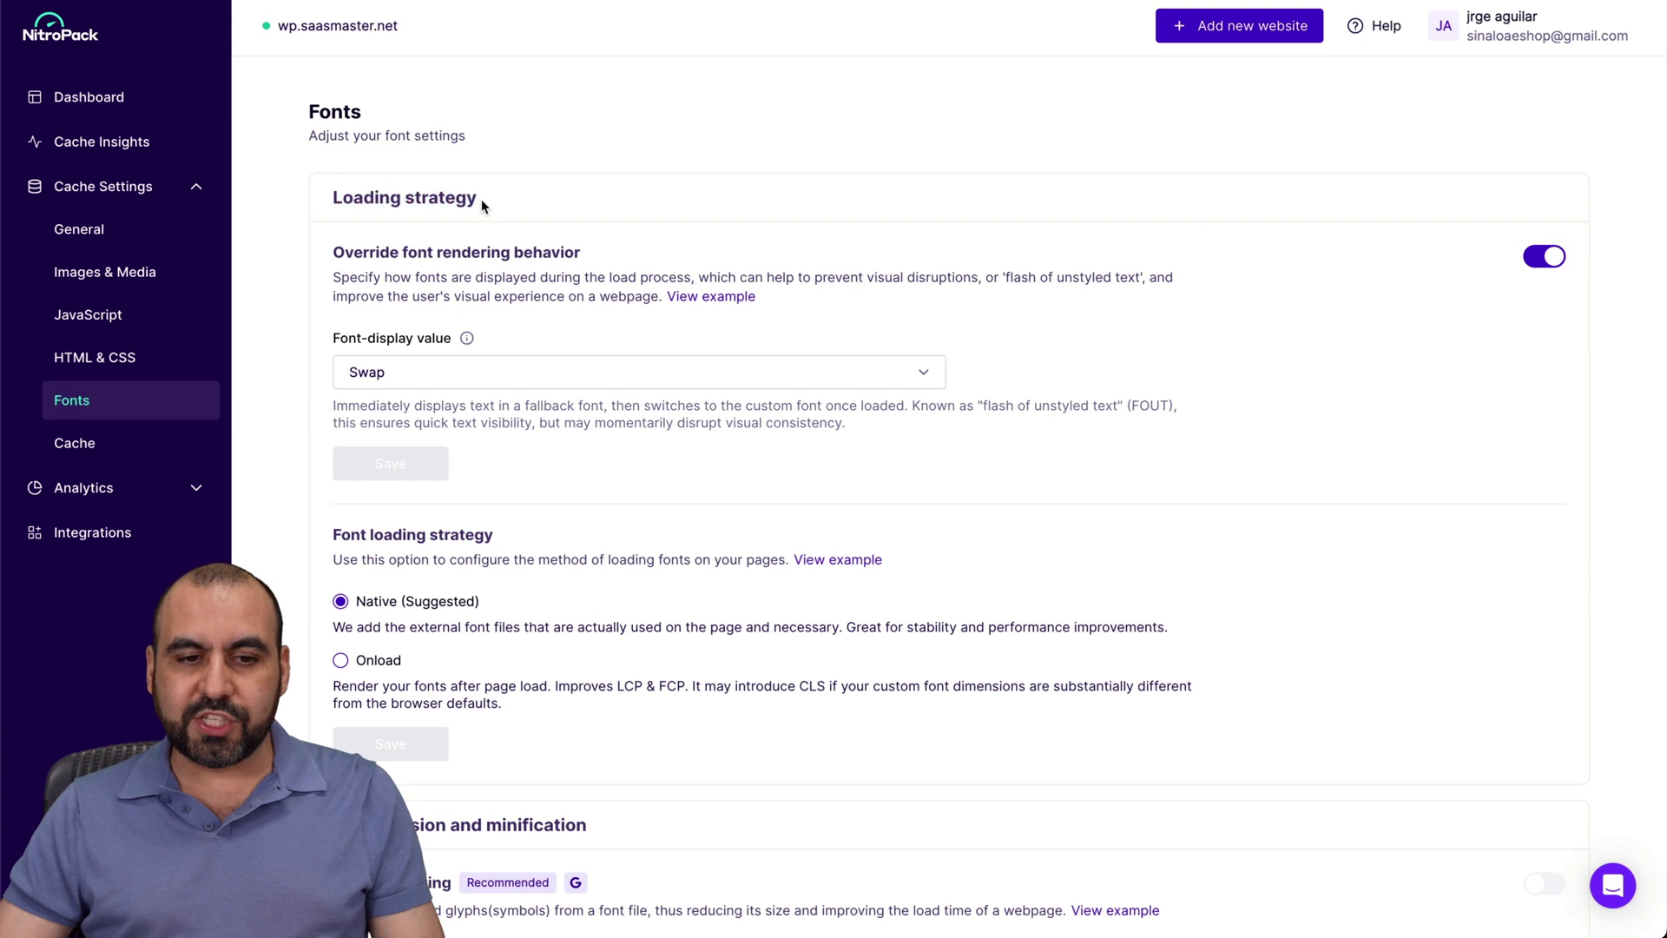
scroll(587, 544, "down", 4)
scroll(587, 553, "down", 1)
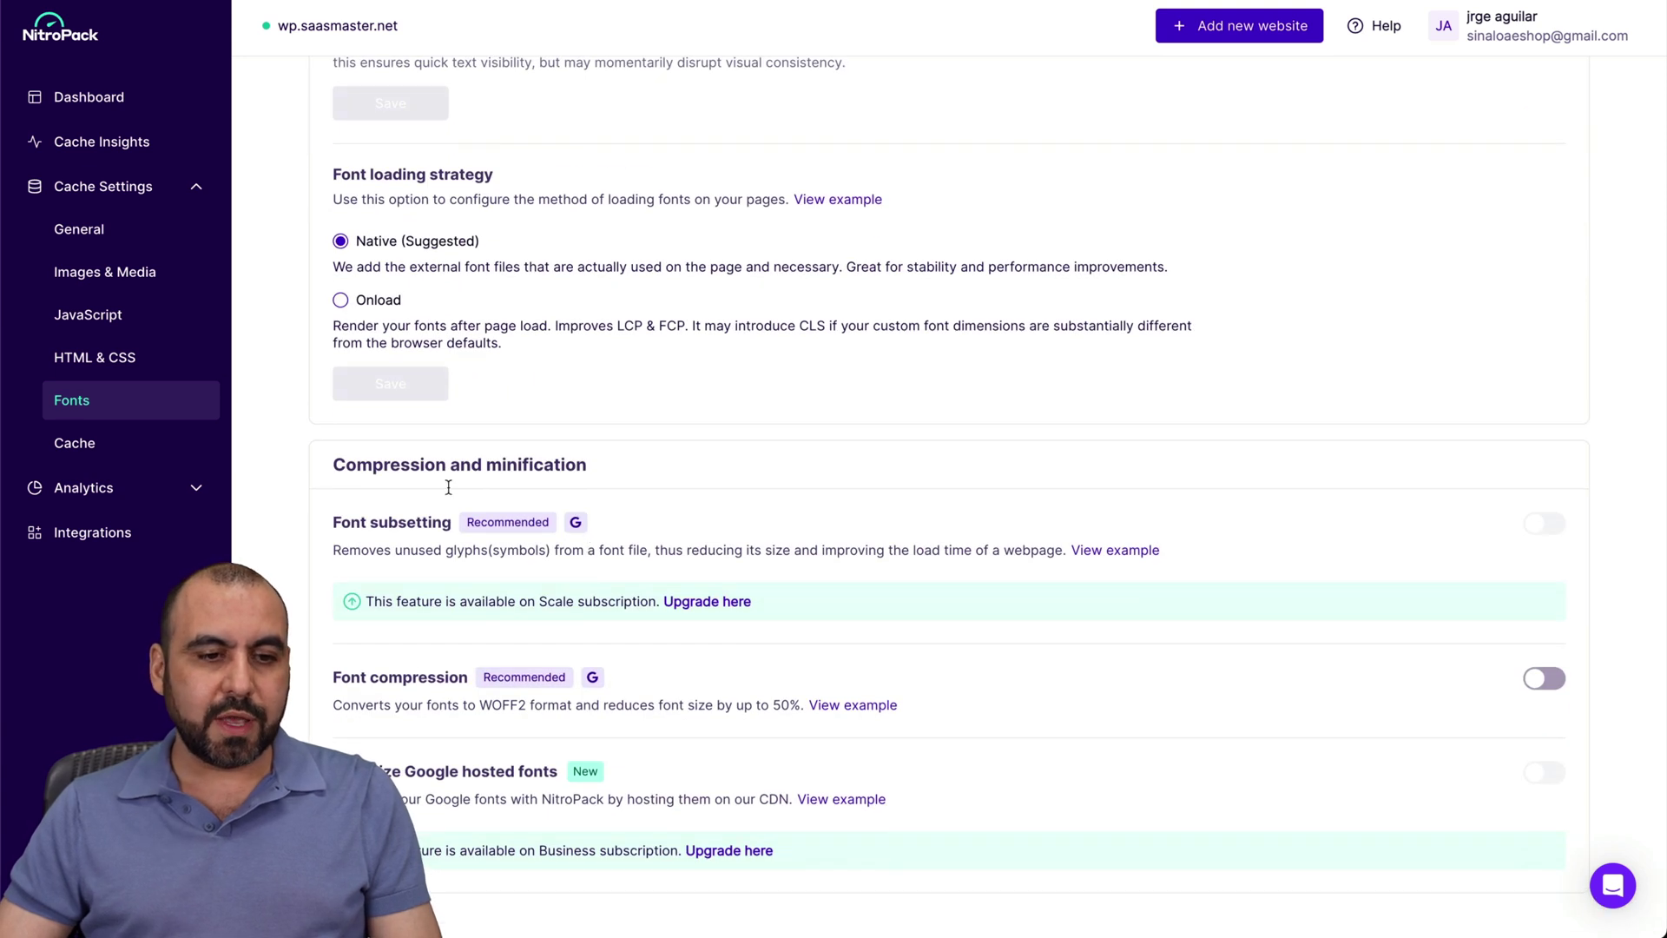
Scroll through Cache settings: 30-day expiration, 5-minute stale cache, exclusions and cookies.
left_click(75, 443)
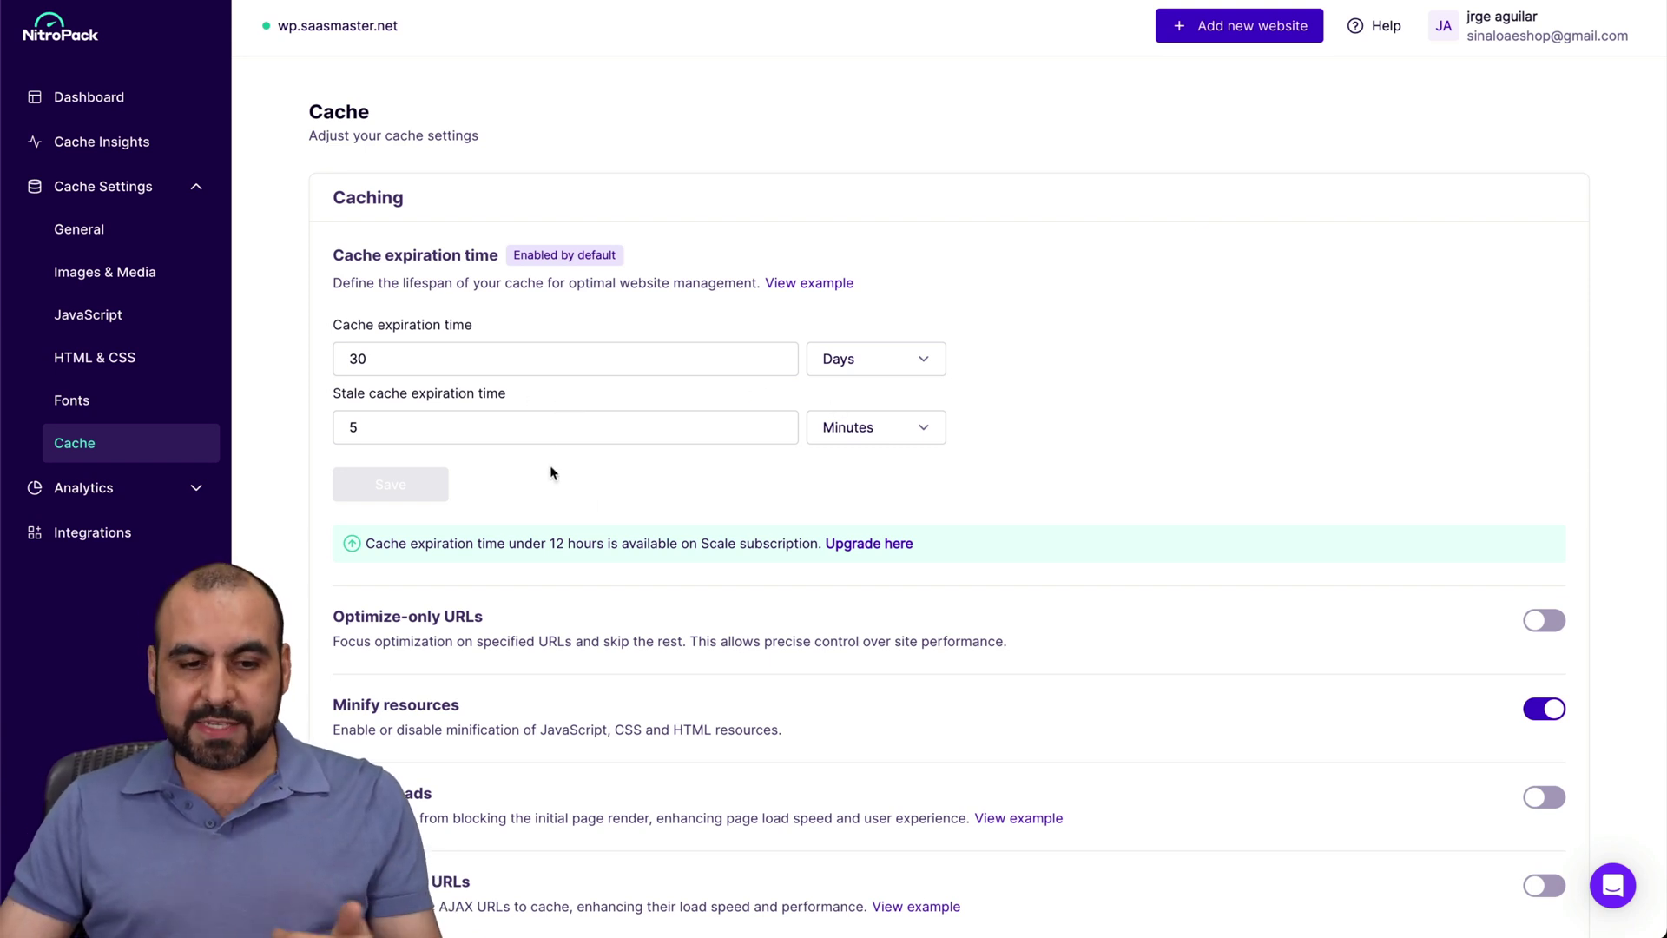
scroll(599, 518, "down", 4)
scroll(599, 519, "down", 1)
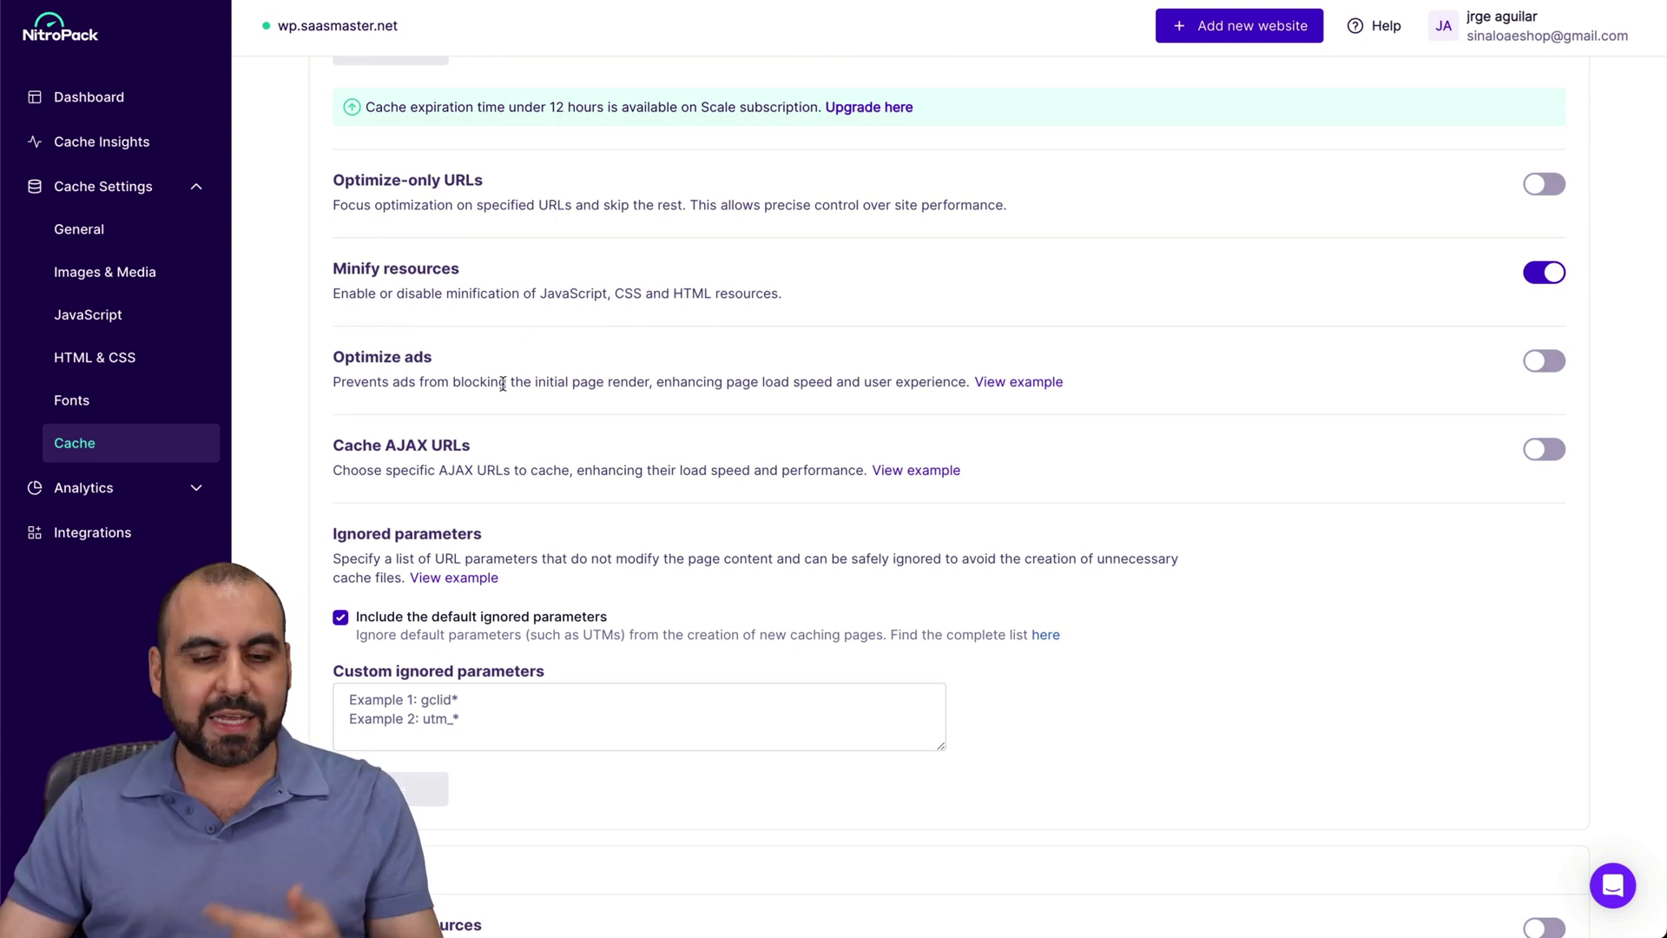
scroll(504, 382, "down", 8)
scroll(503, 383, "down", 1)
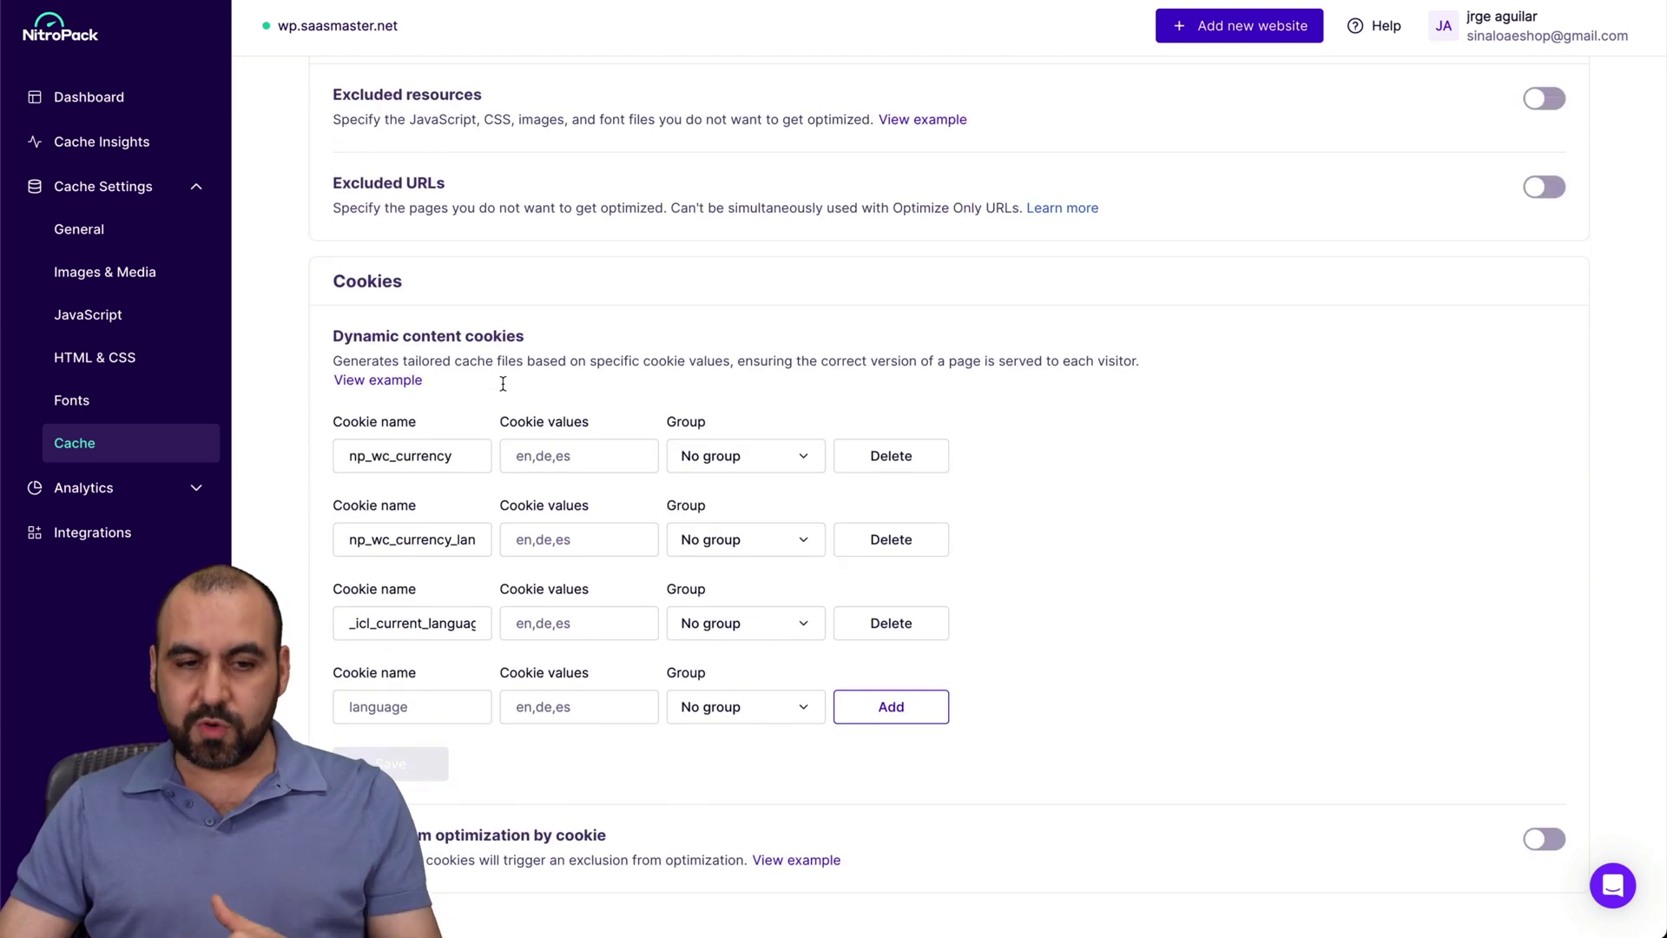
left_click(193, 489)
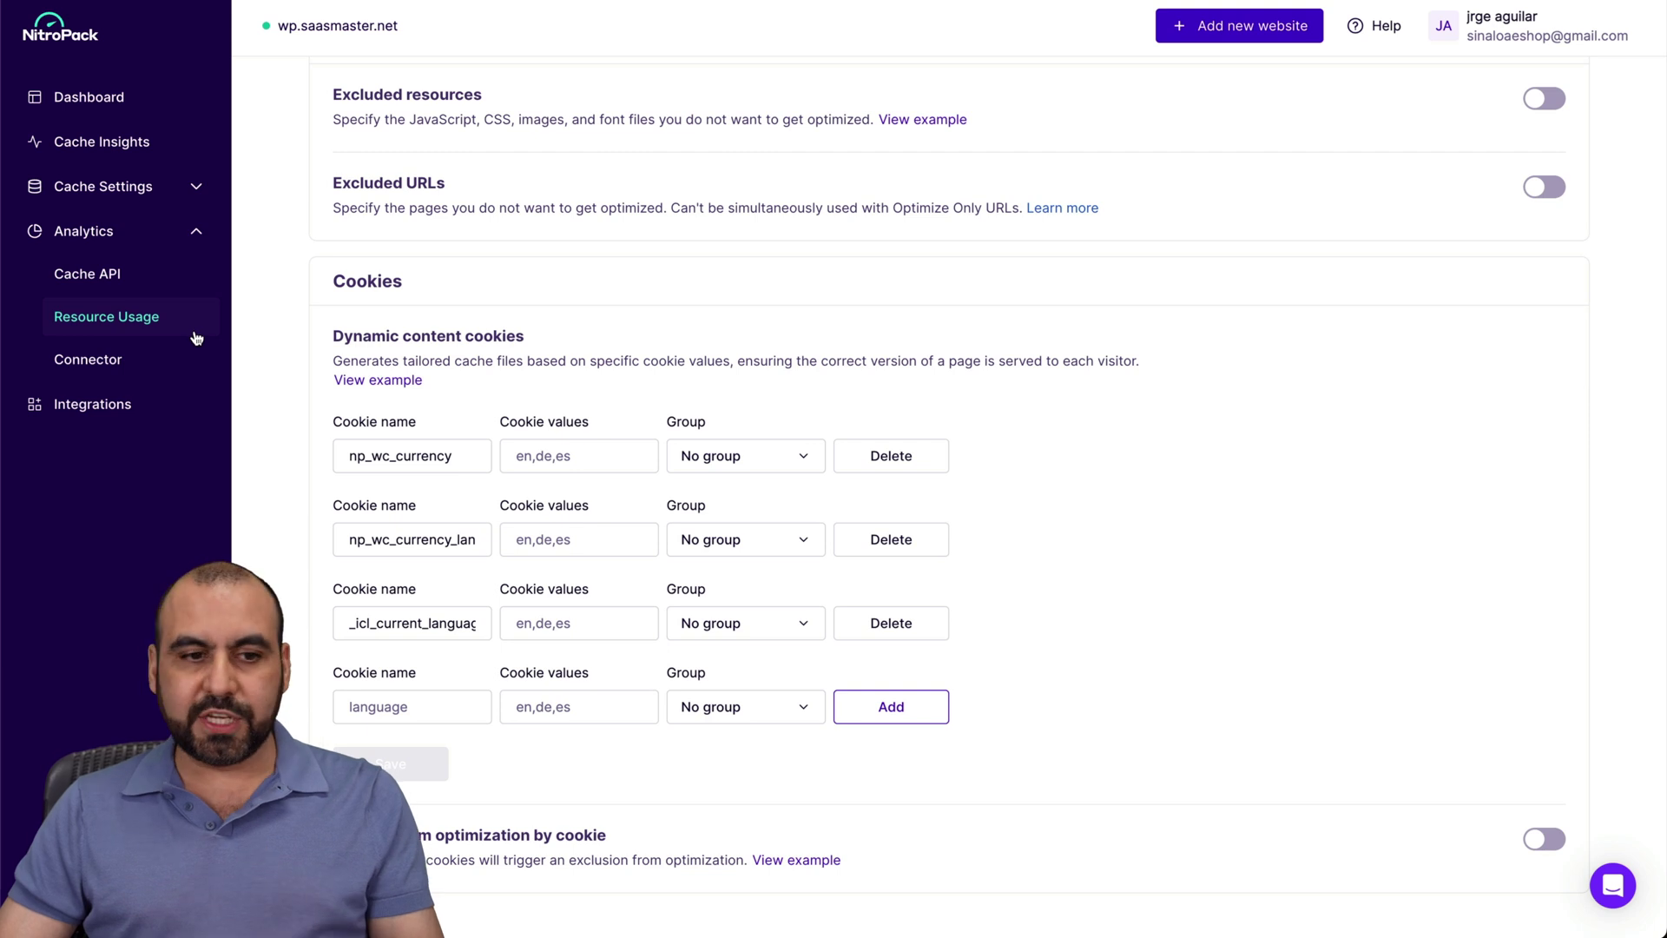
Browse the Integrations categories: Marketing & Conversion, Site design, Site management, Themes and Platforms.
left_click(93, 405)
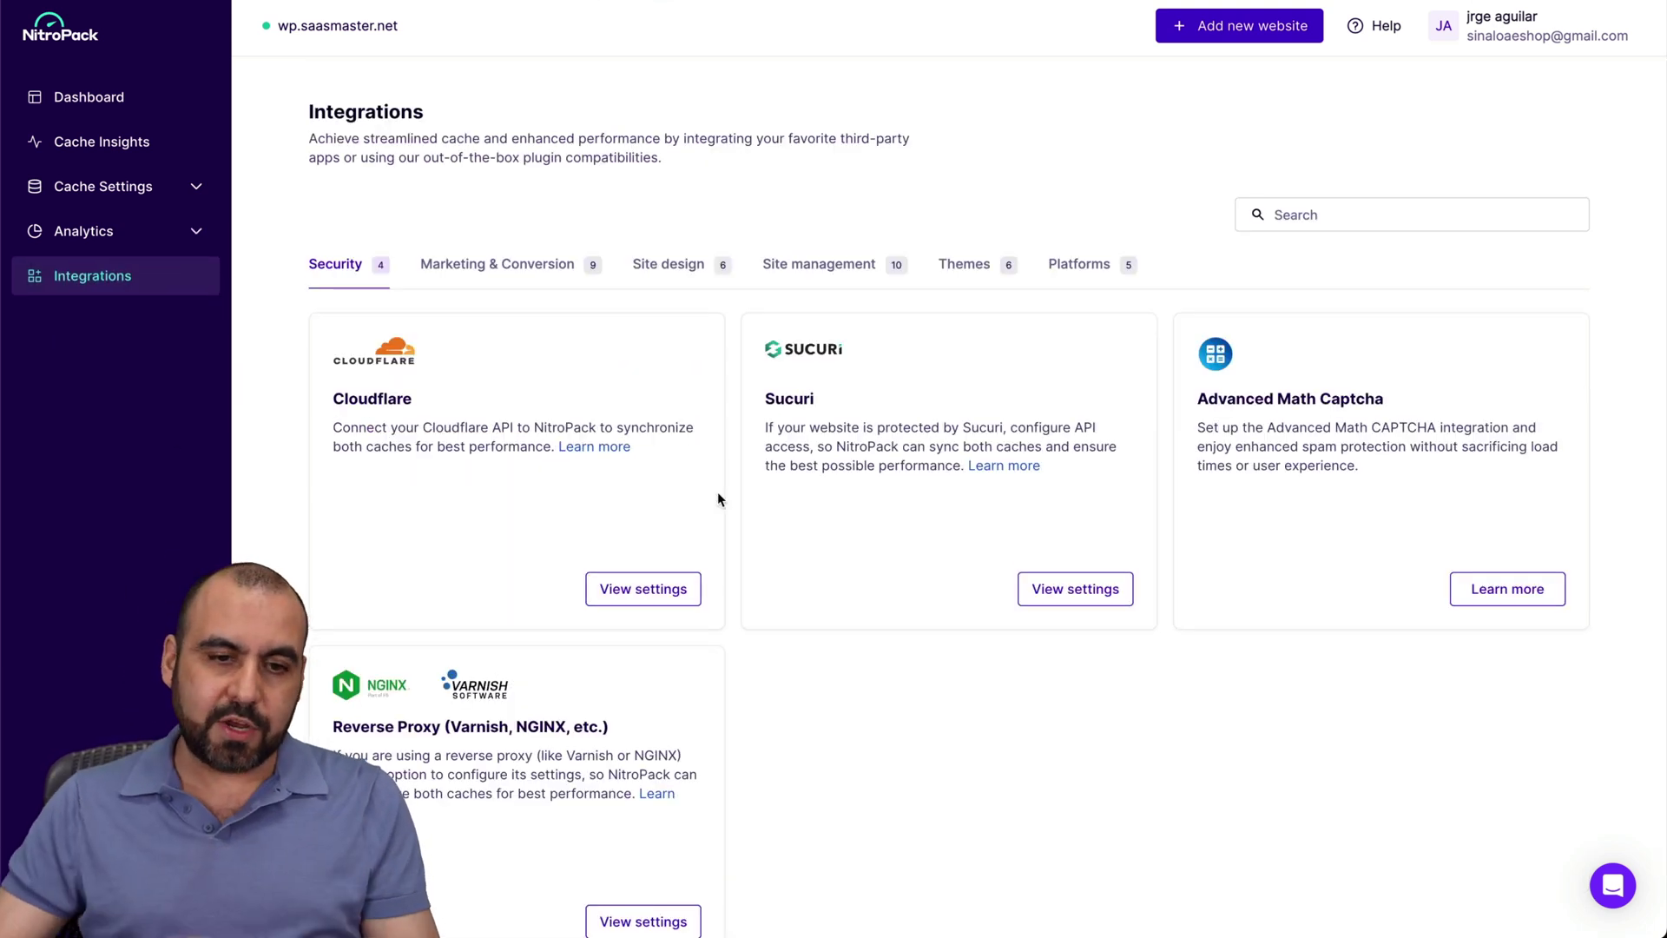
scroll(717, 492, "down", 1)
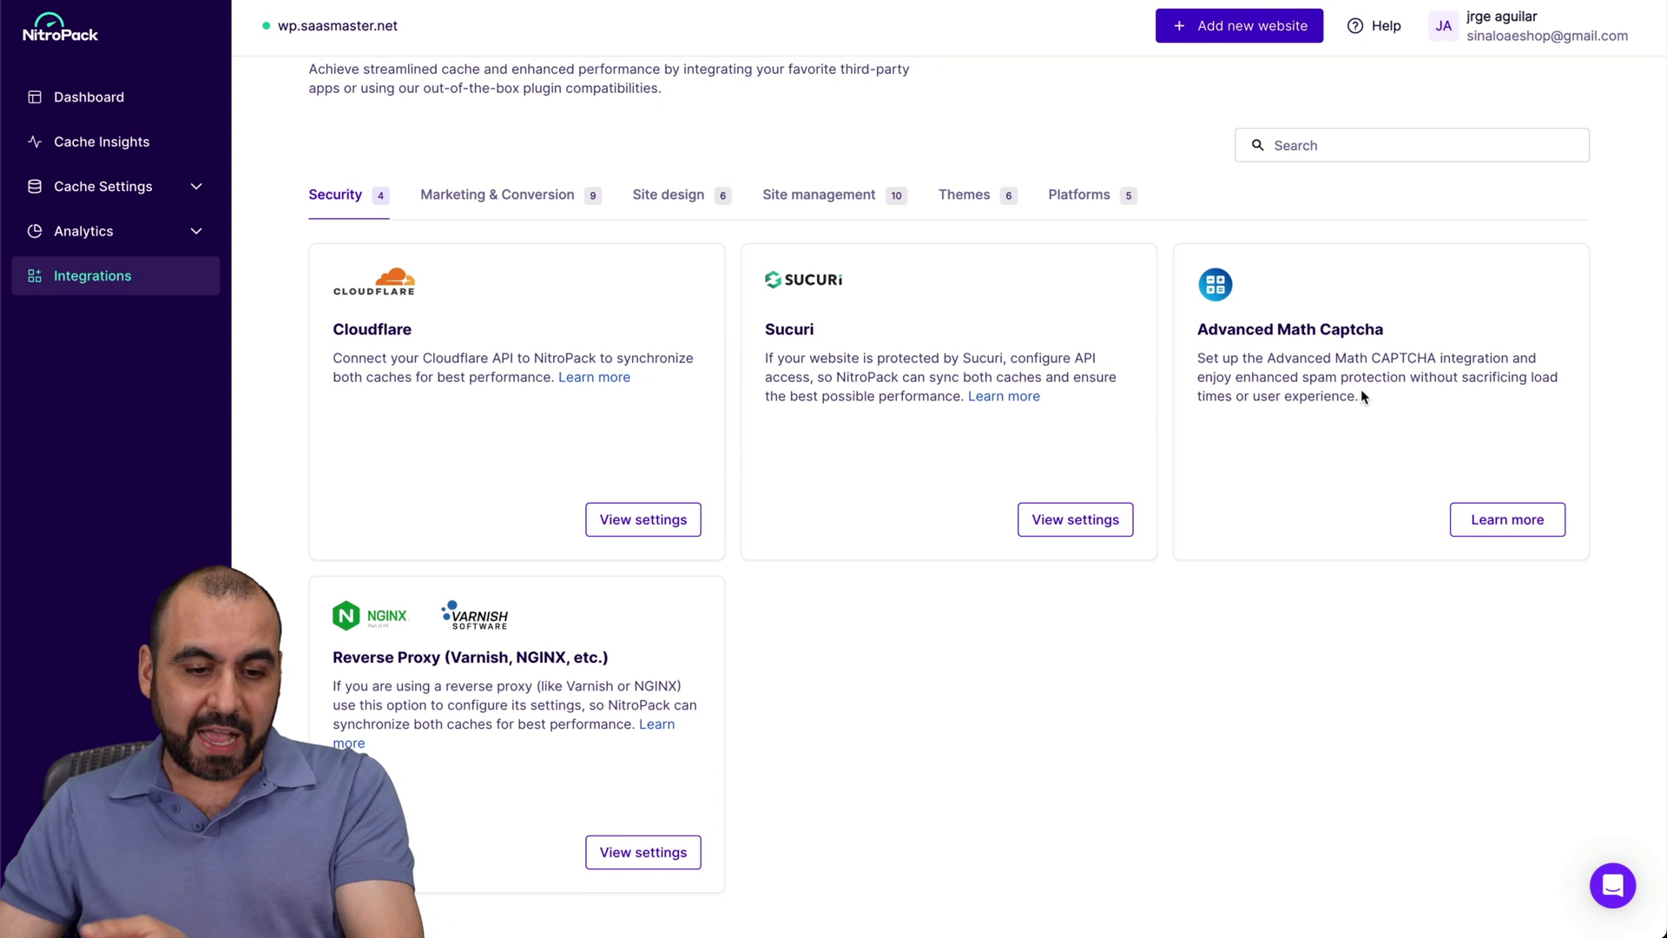
left_click(538, 206)
left_click(686, 198)
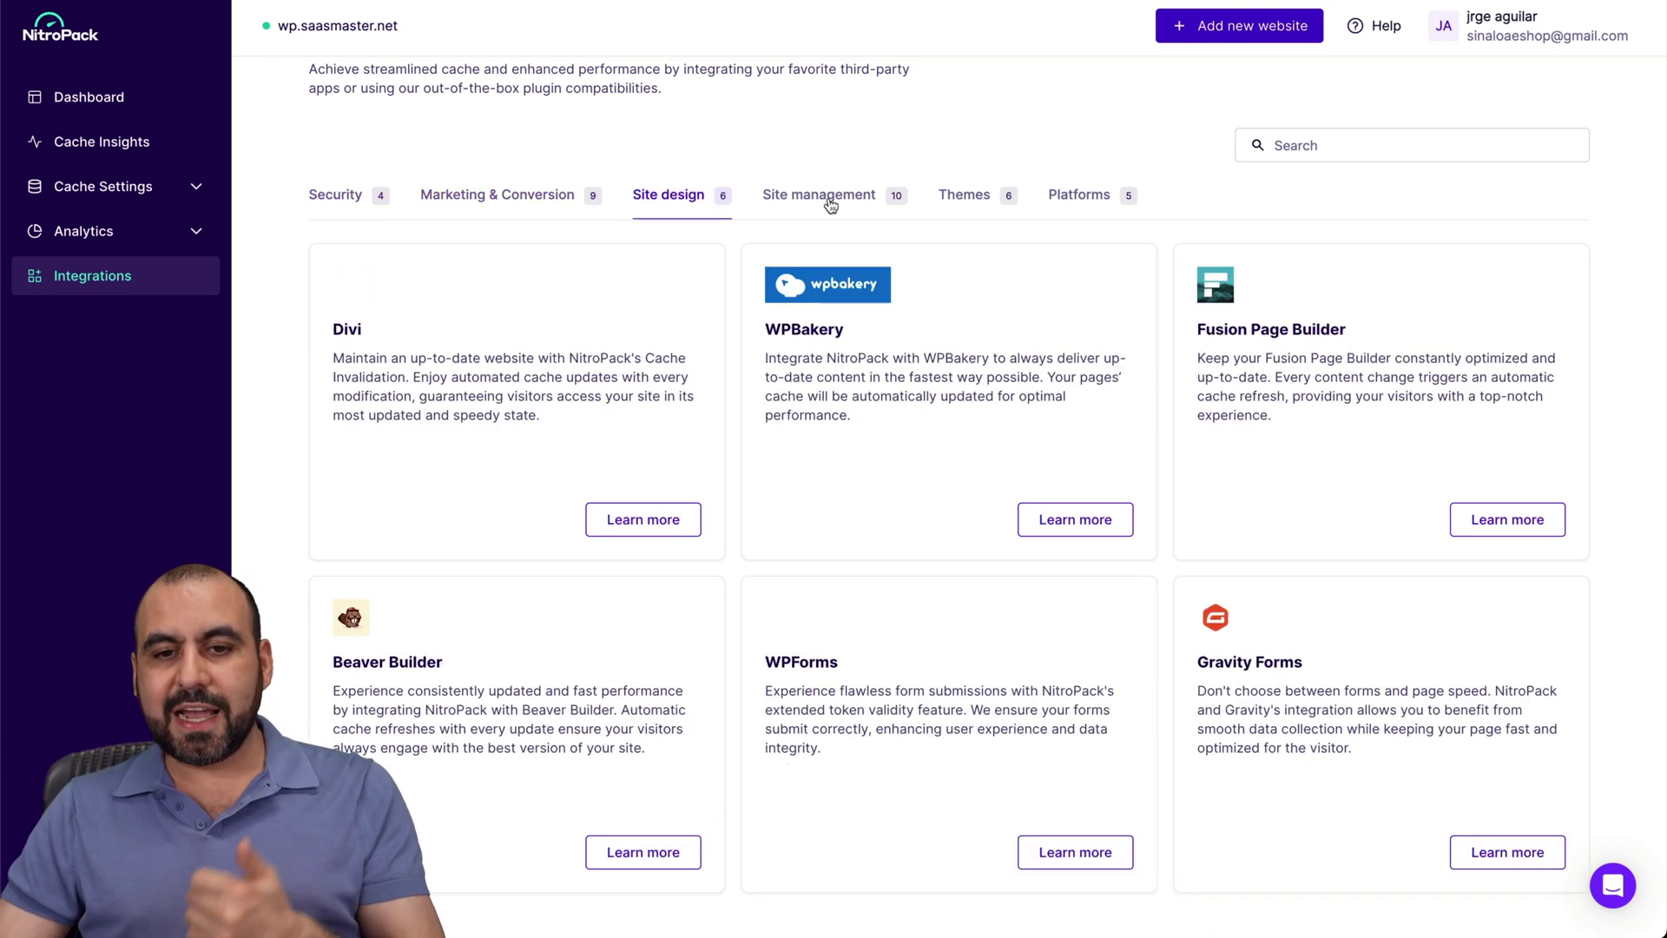
left_click(834, 206)
left_click(948, 209)
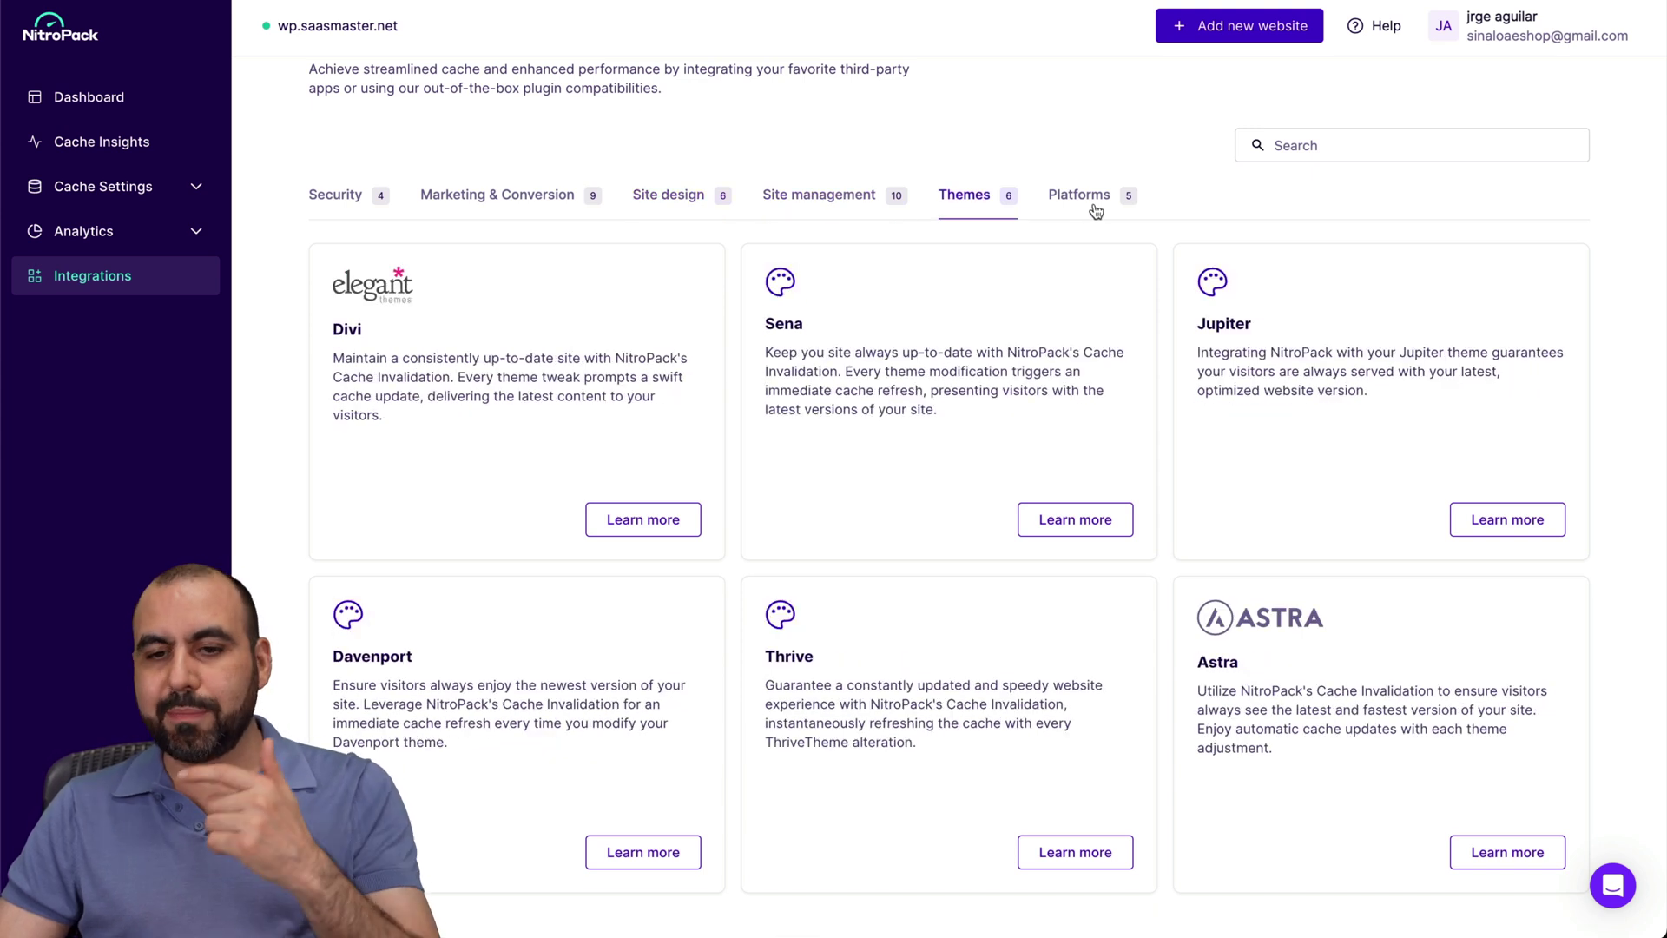
left_click(1096, 208)
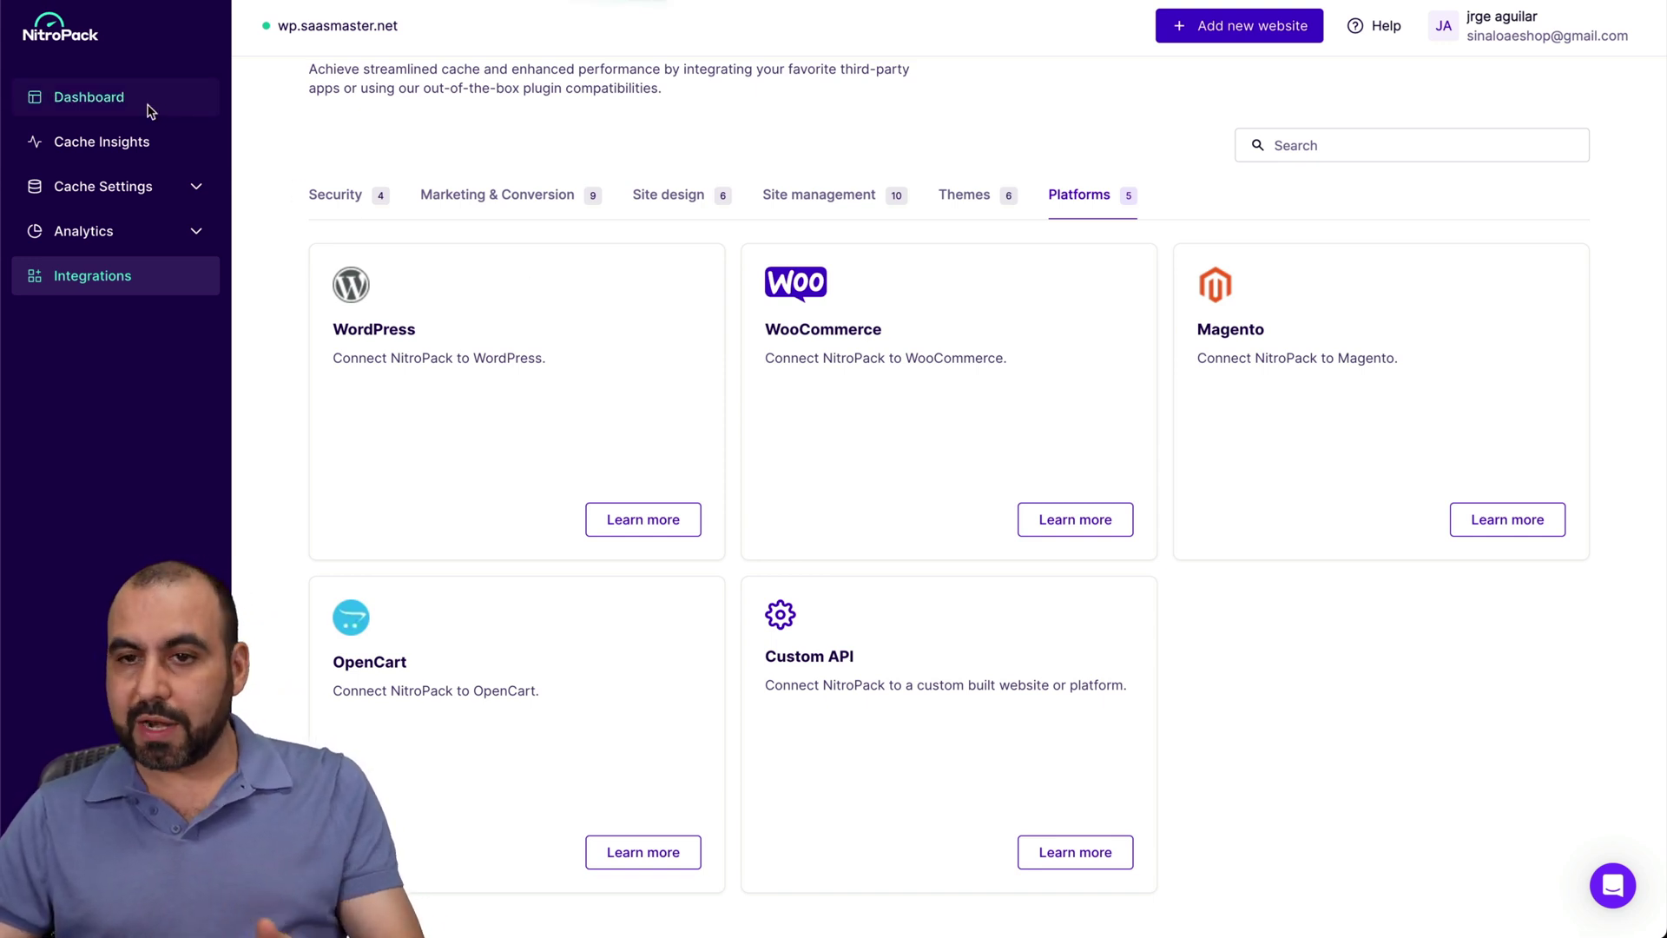
left_click(88, 97)
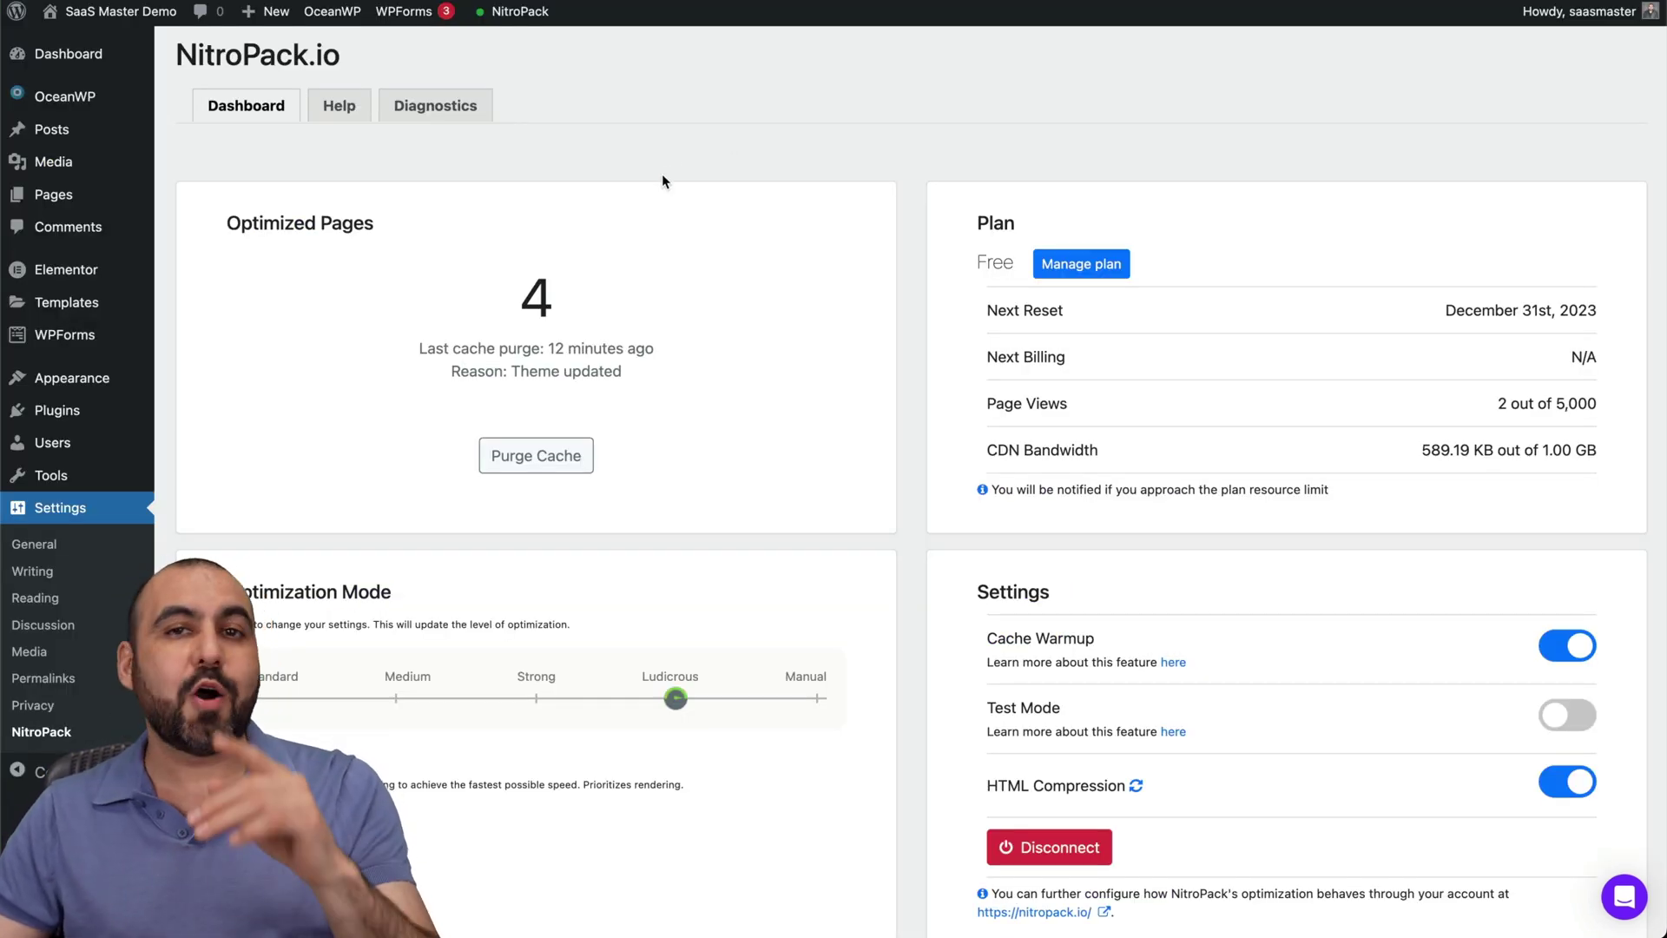
Bring up the site-name menu in the admin bar to reach Visit Site.
mouse_move(127, 17)
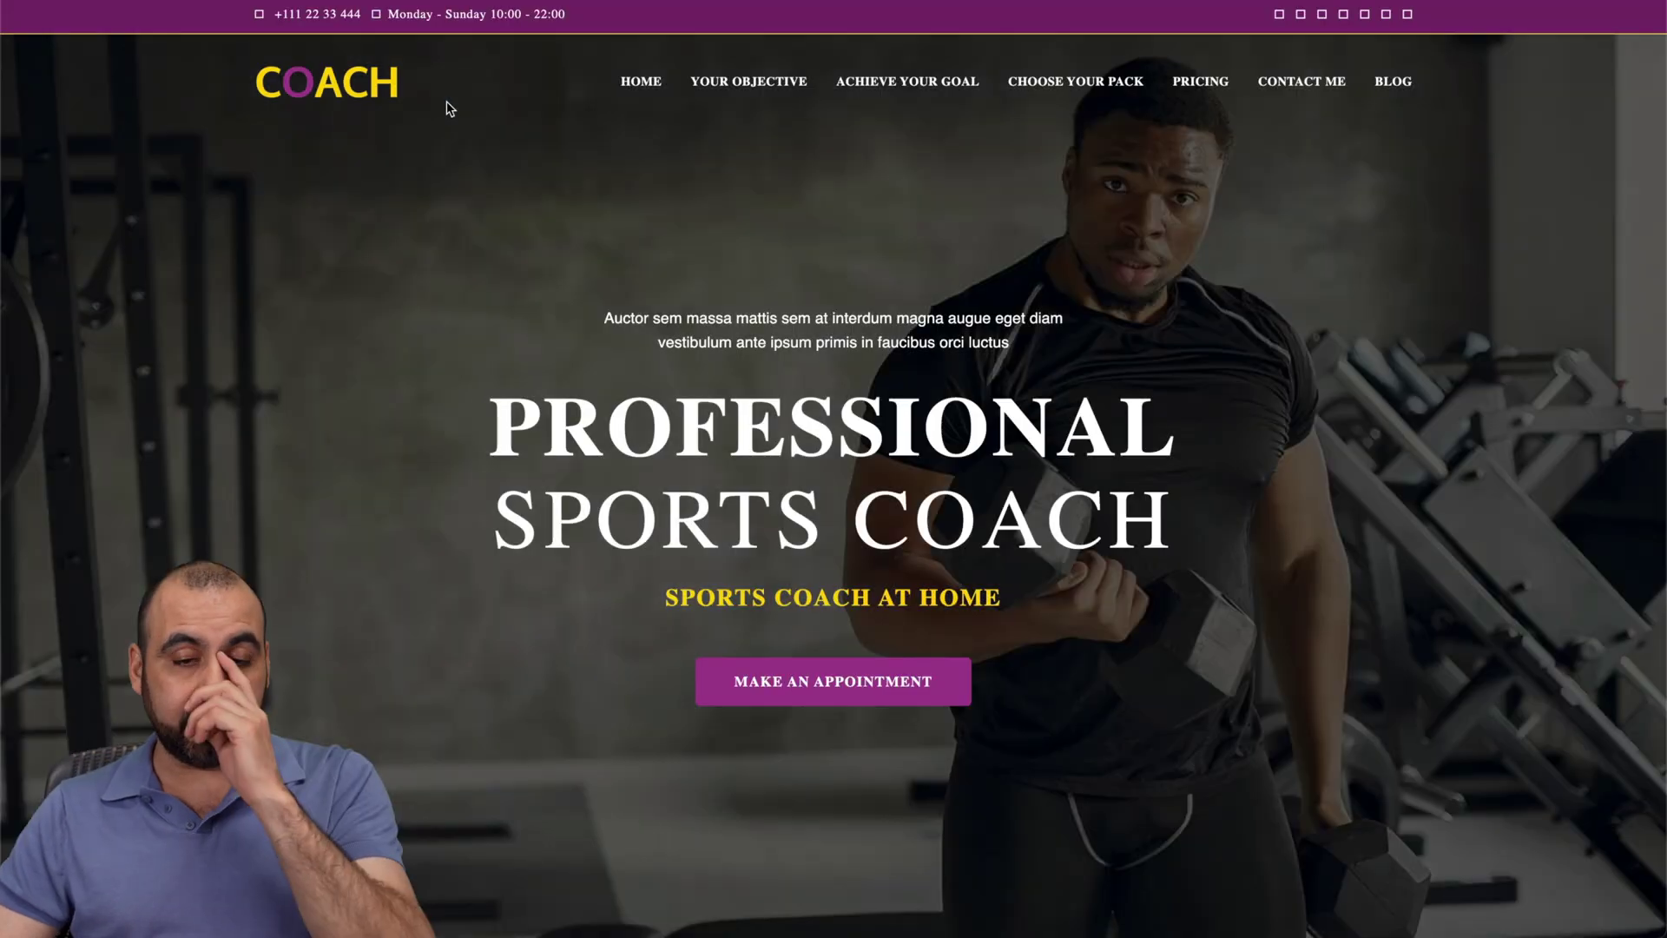
View the NitroPack footer banner on the live Coach site, then return to the WordPress Dashboard.
scroll(479, 359, "down", 20)
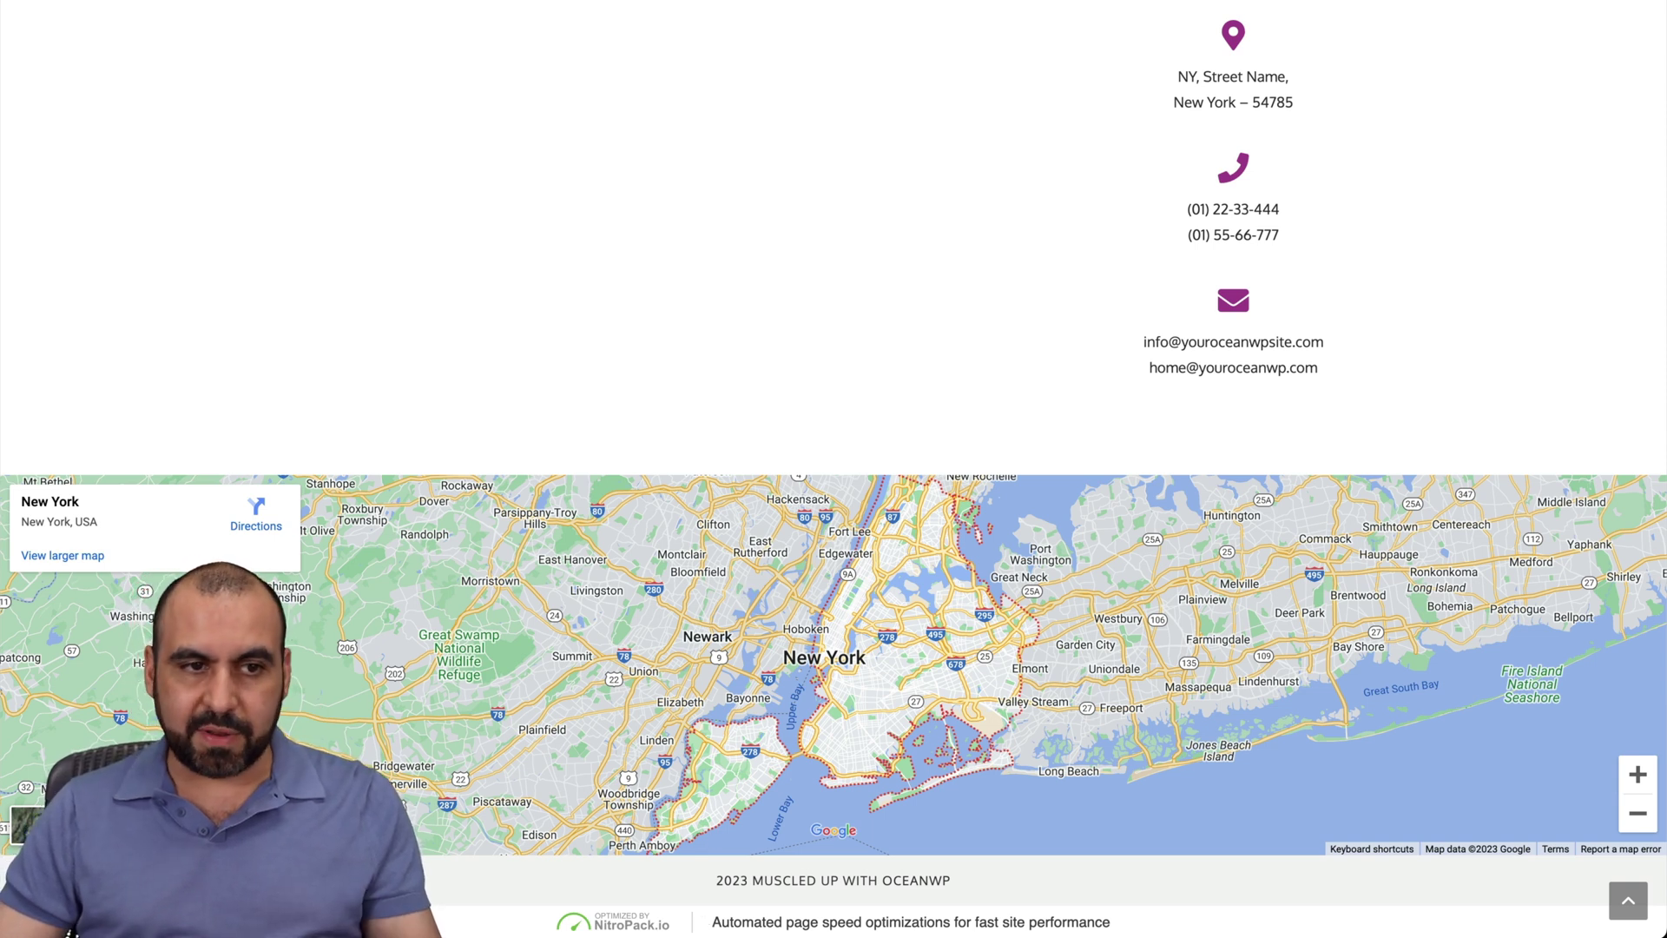
scroll(455, 260, "up", 1)
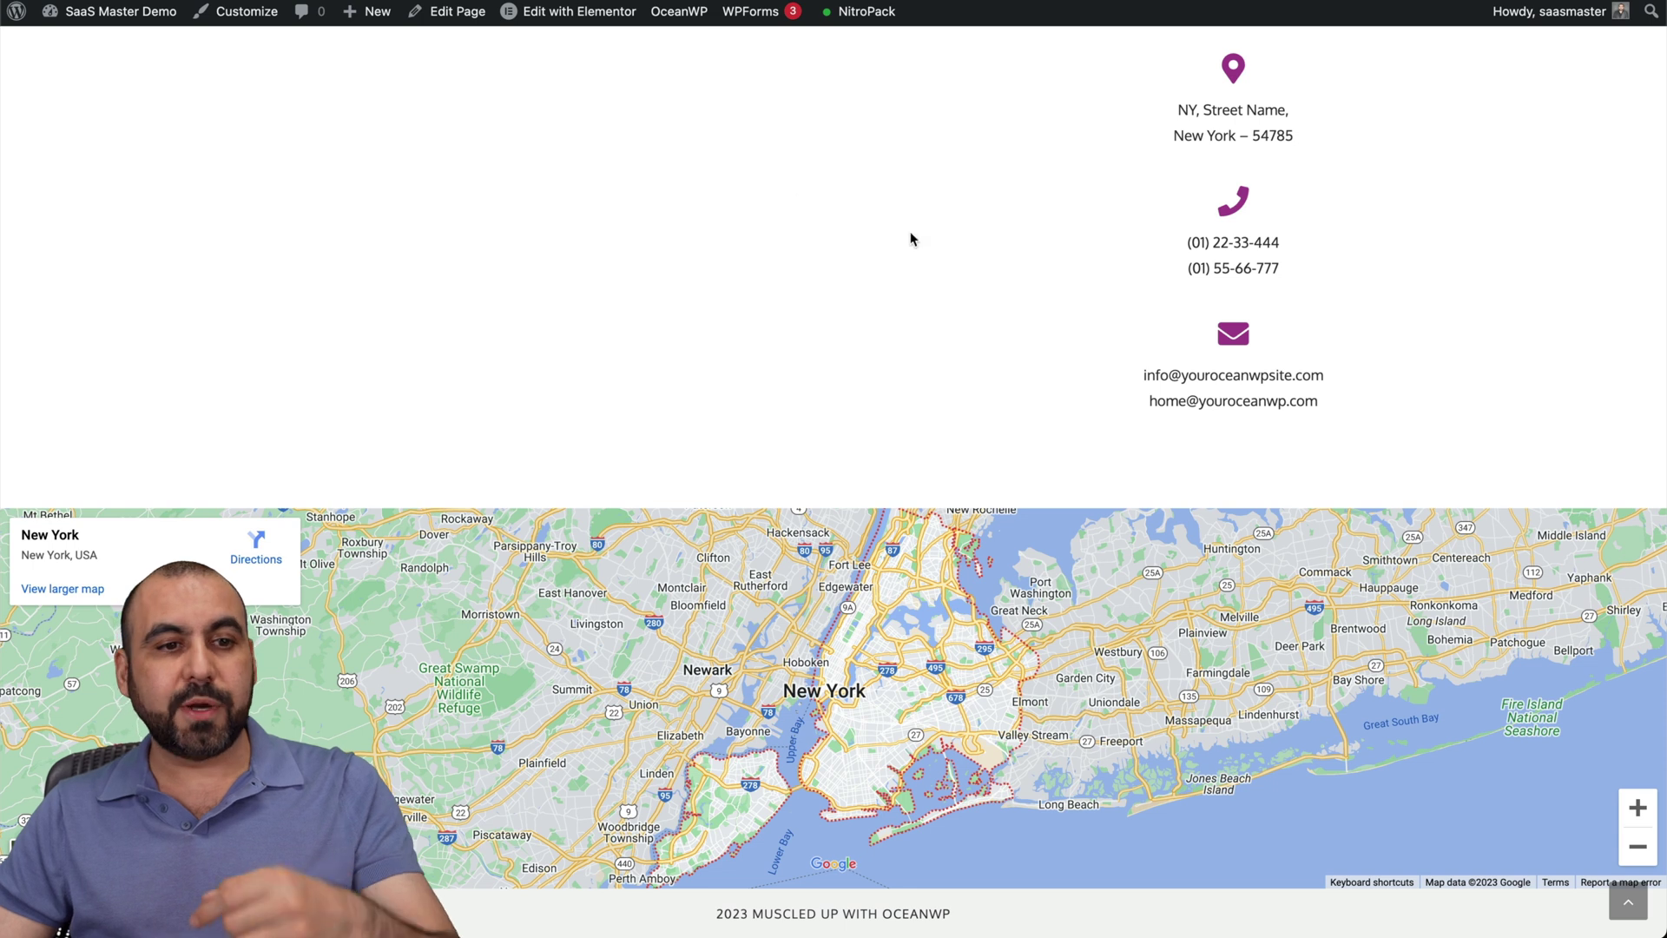
left_click(146, 8)
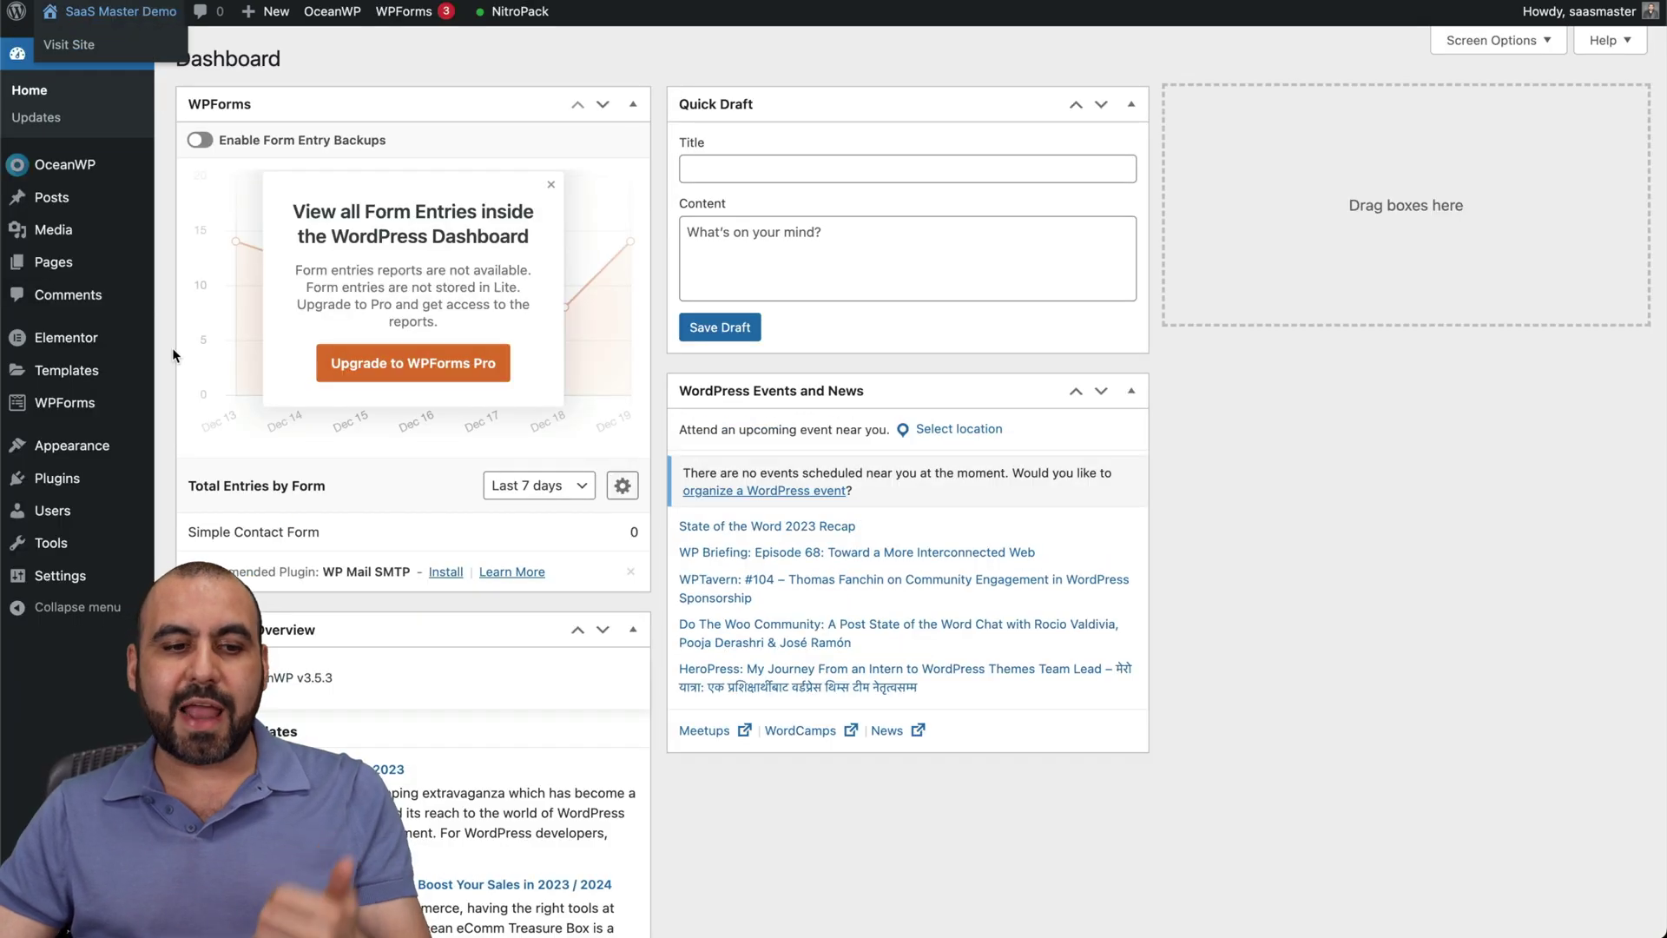
mouse_move(153, 399)
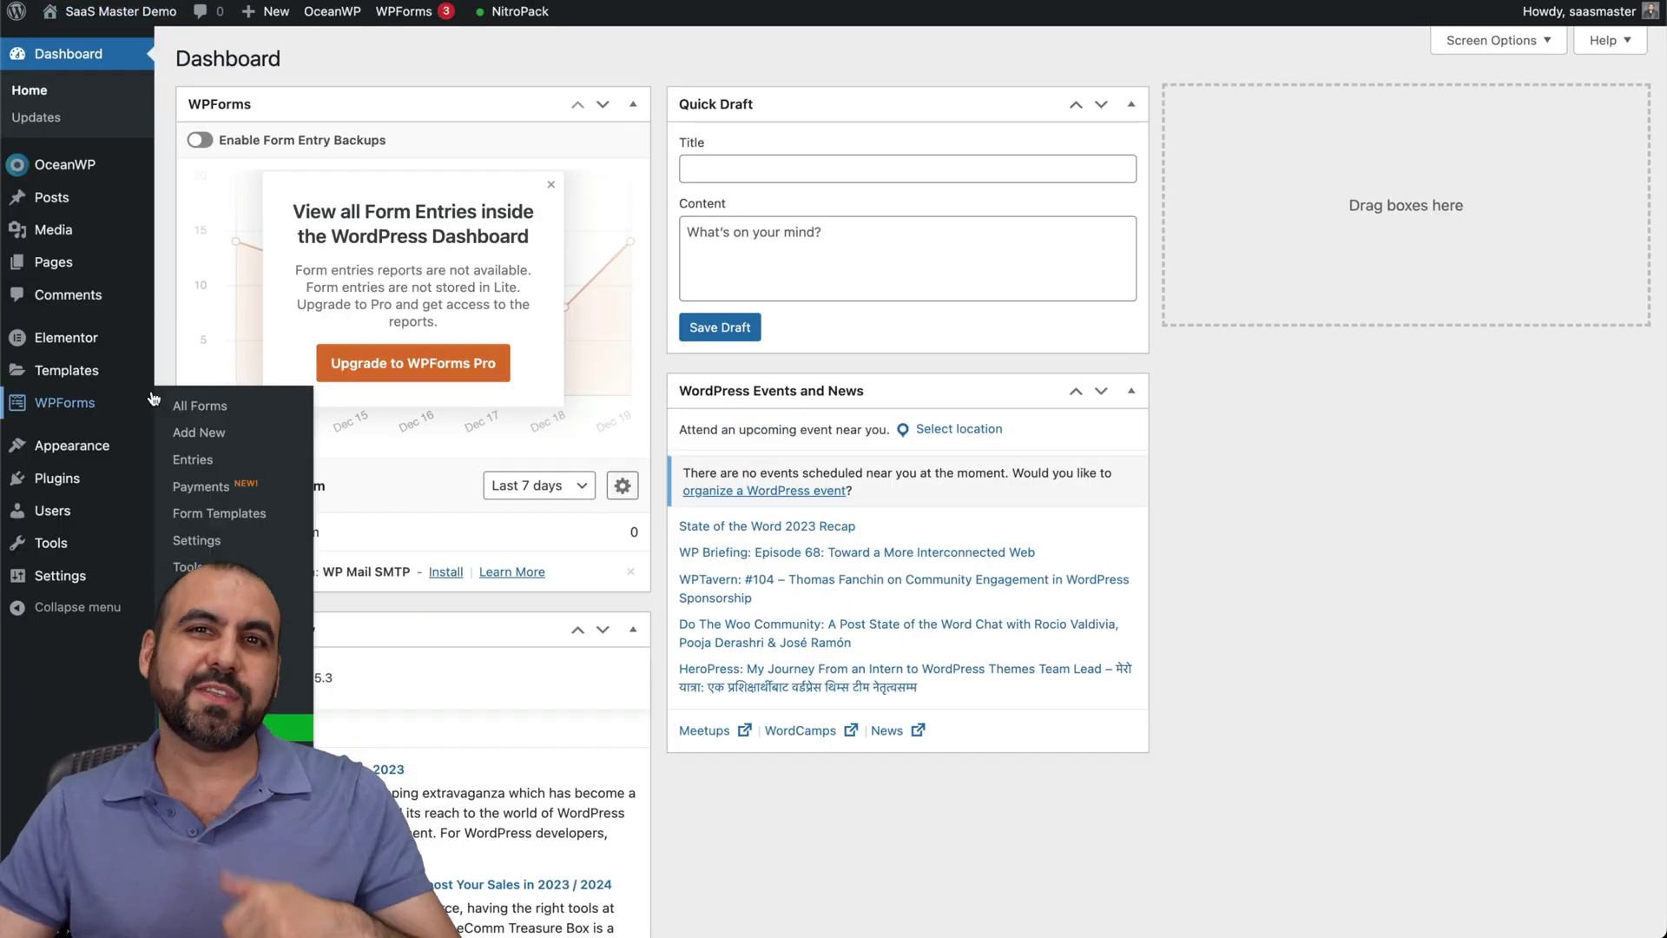